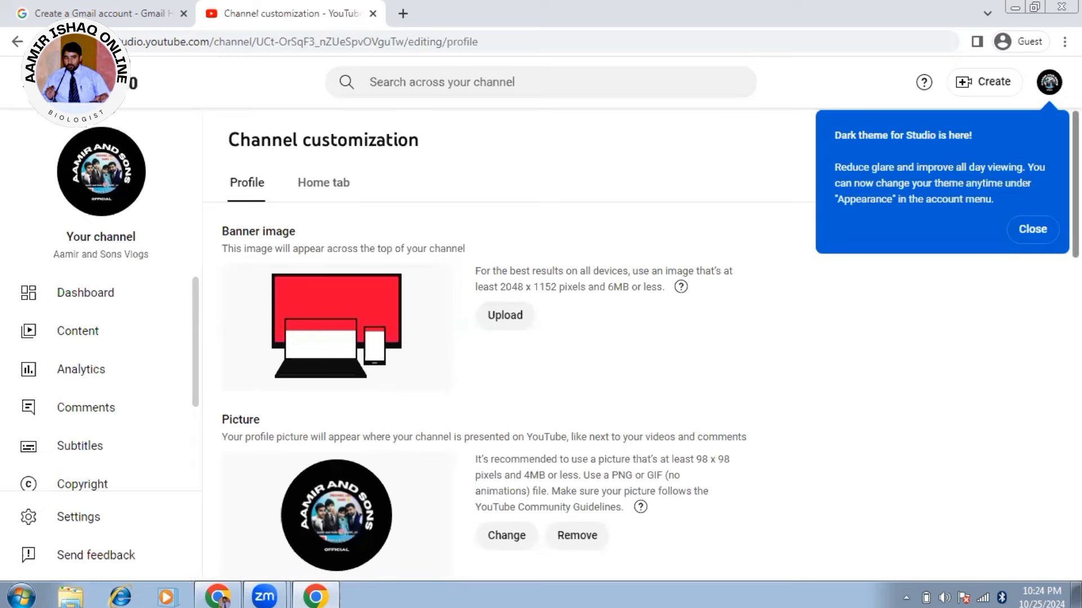
- Try to upload the 322177608 JPEG from the desktop as the channel's banner image, and retry the image upload
scroll(337, 375, down, 2)
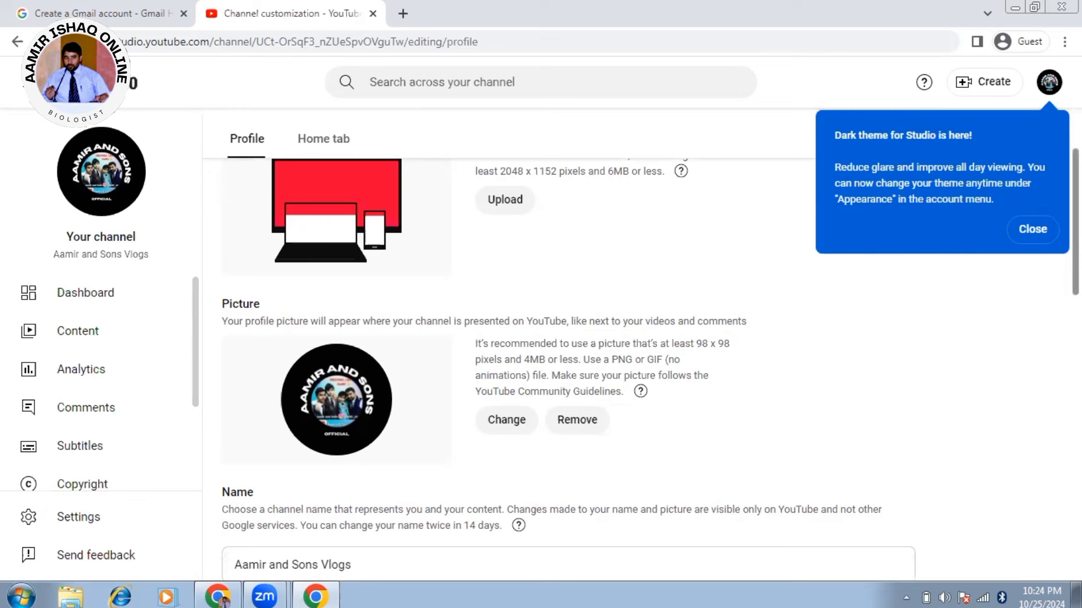
scroll(688, 212, up, 2)
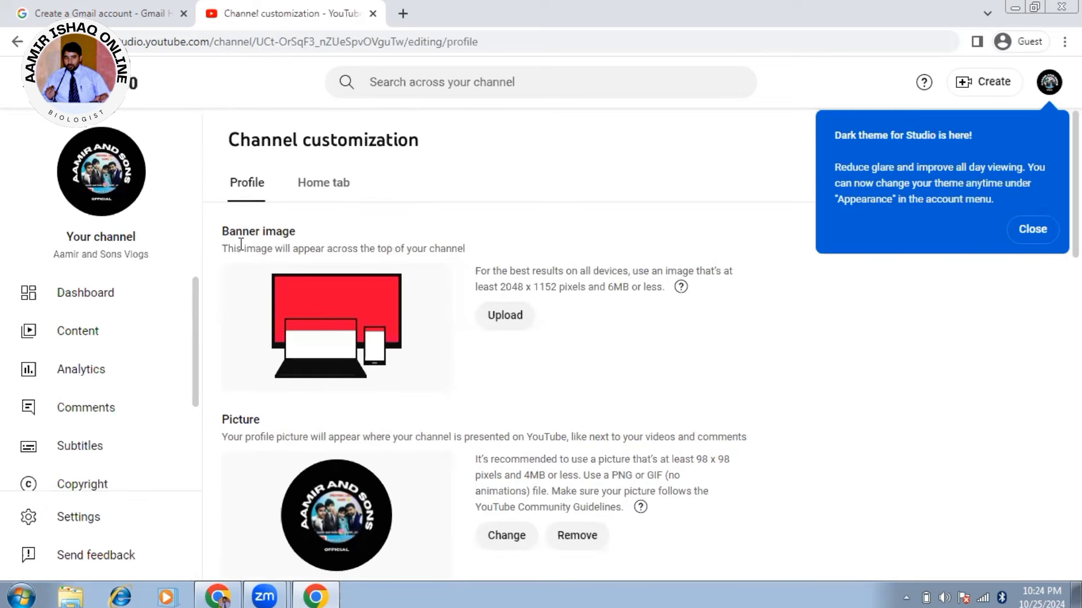
click(516, 326)
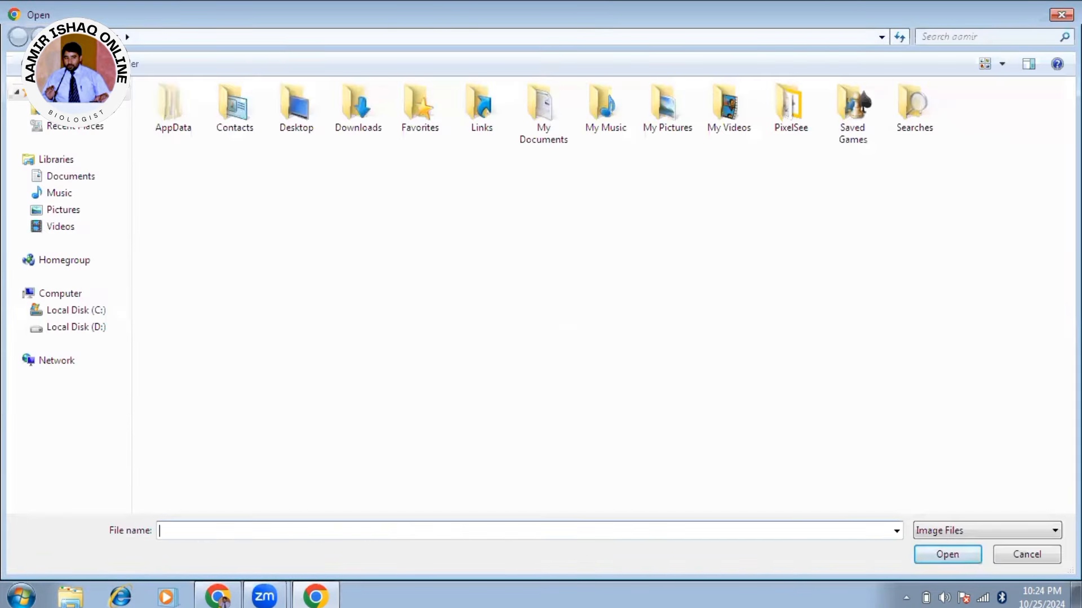
click(86, 37)
click(92, 60)
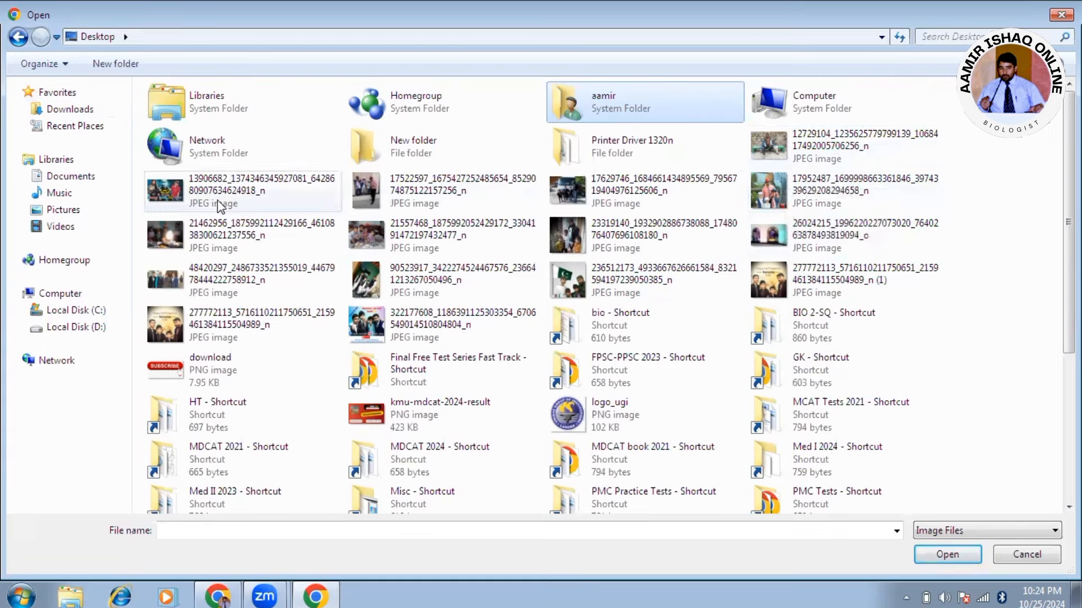
double_click(391, 320)
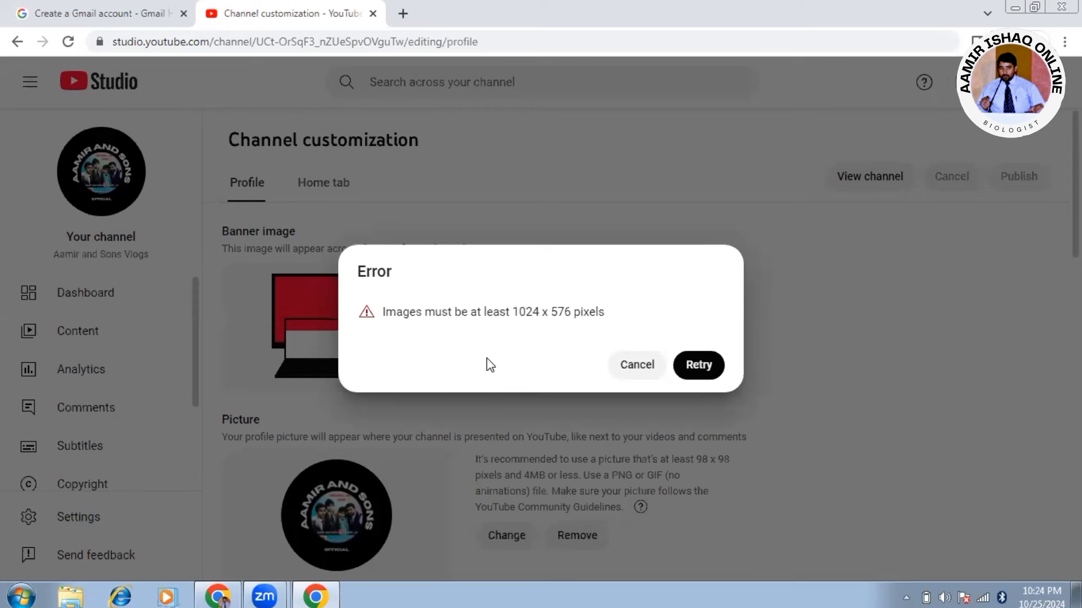
click(698, 372)
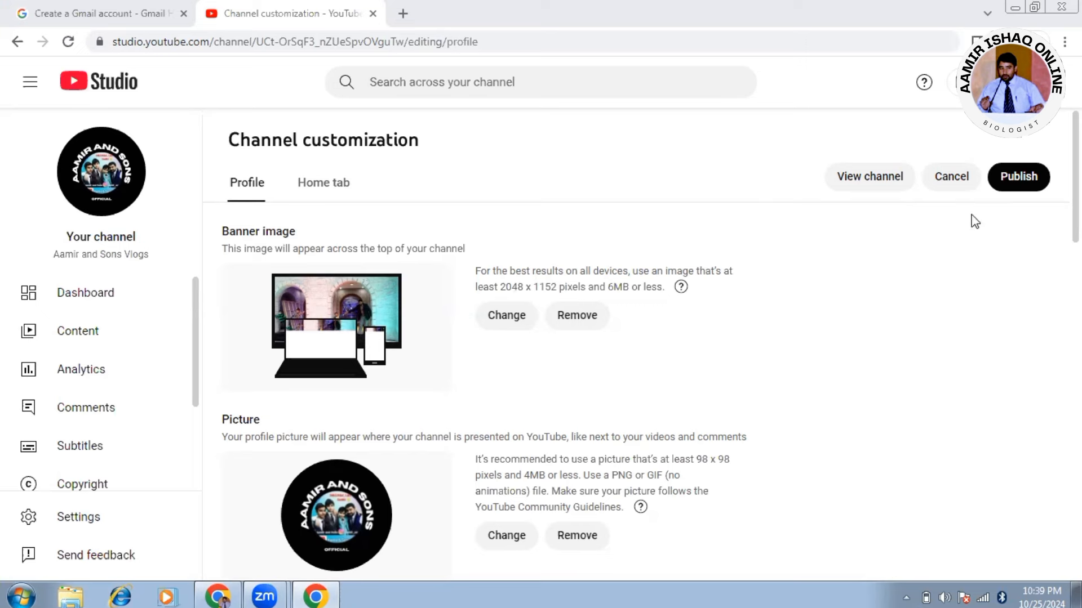
- Add a channel translation with Urdu as the original language and English as the translation language
scroll(563, 366, down, 7)
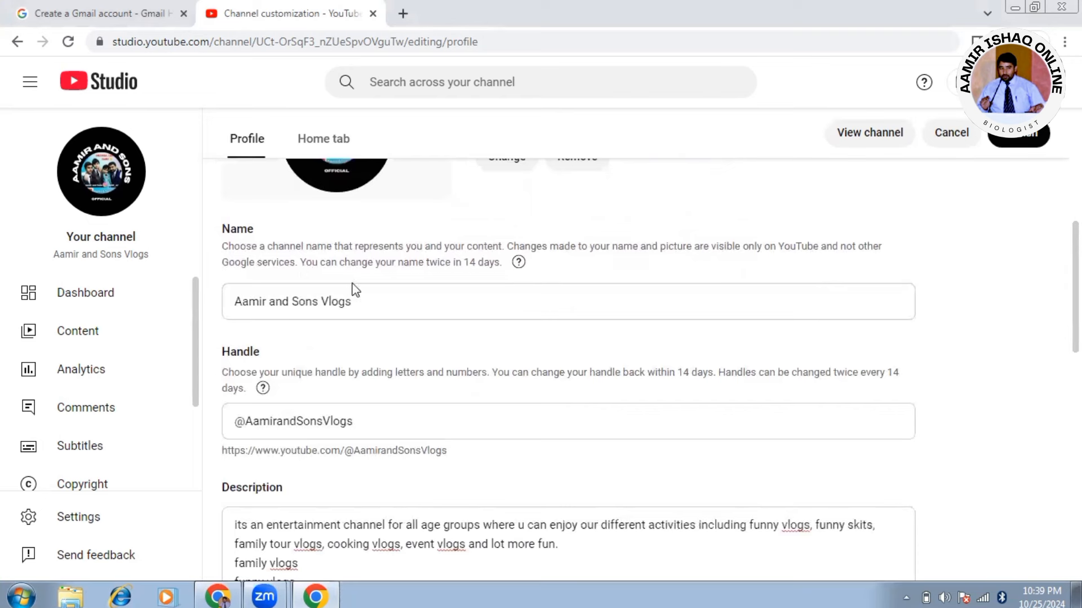
click(329, 425)
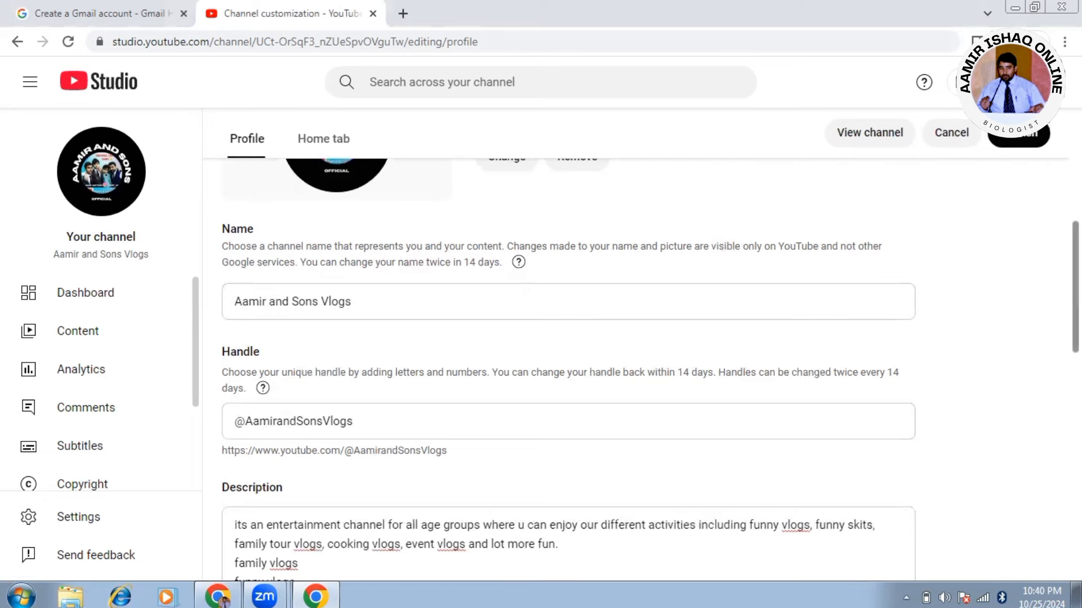
scroll(568, 370, down, 1)
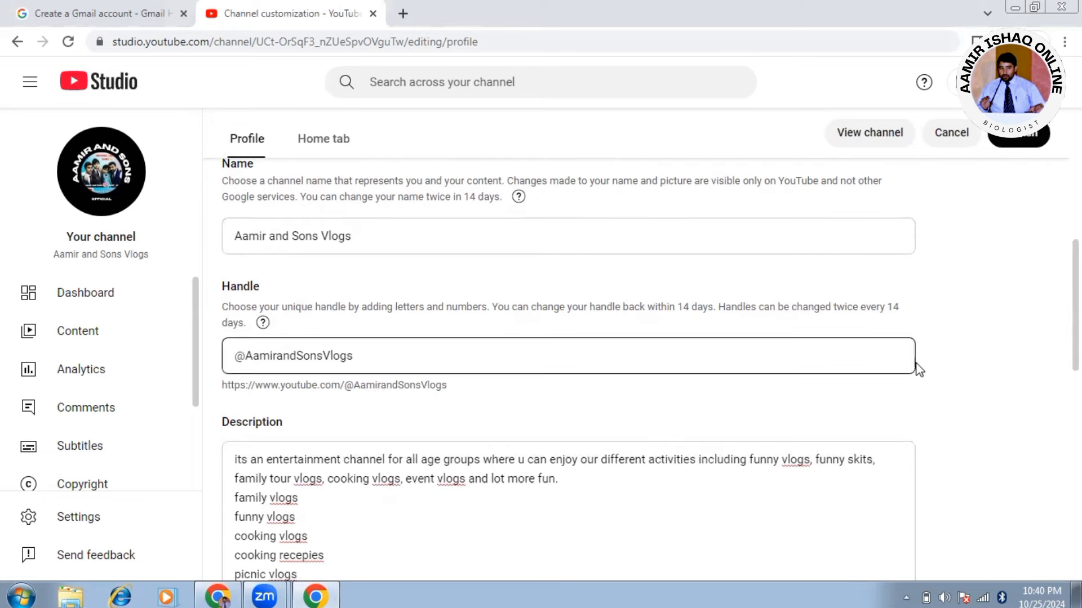
scroll(569, 370, down, 3)
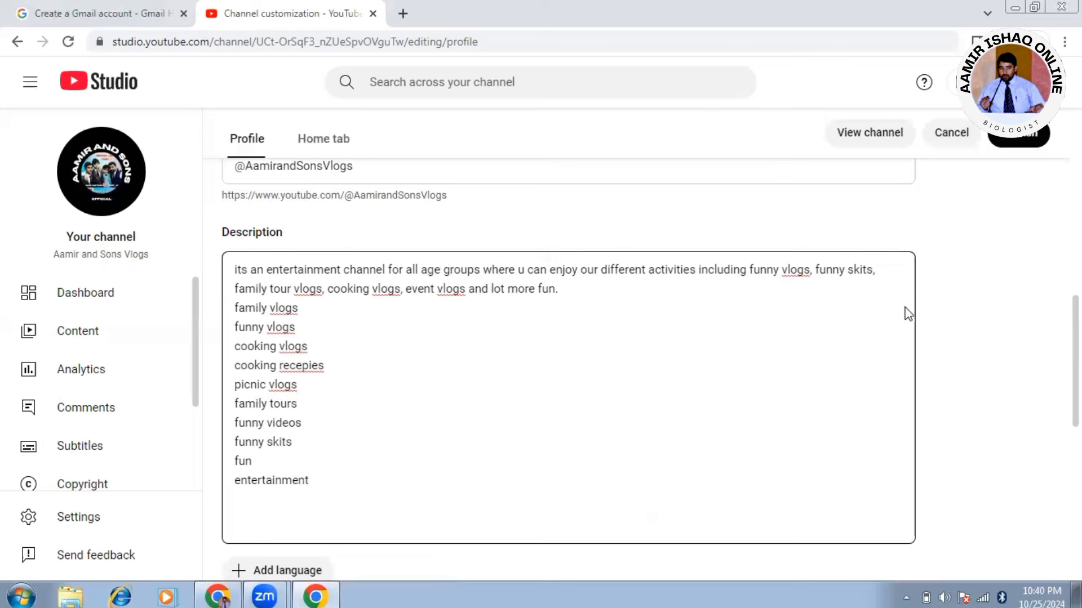
scroll(568, 369, down, 3)
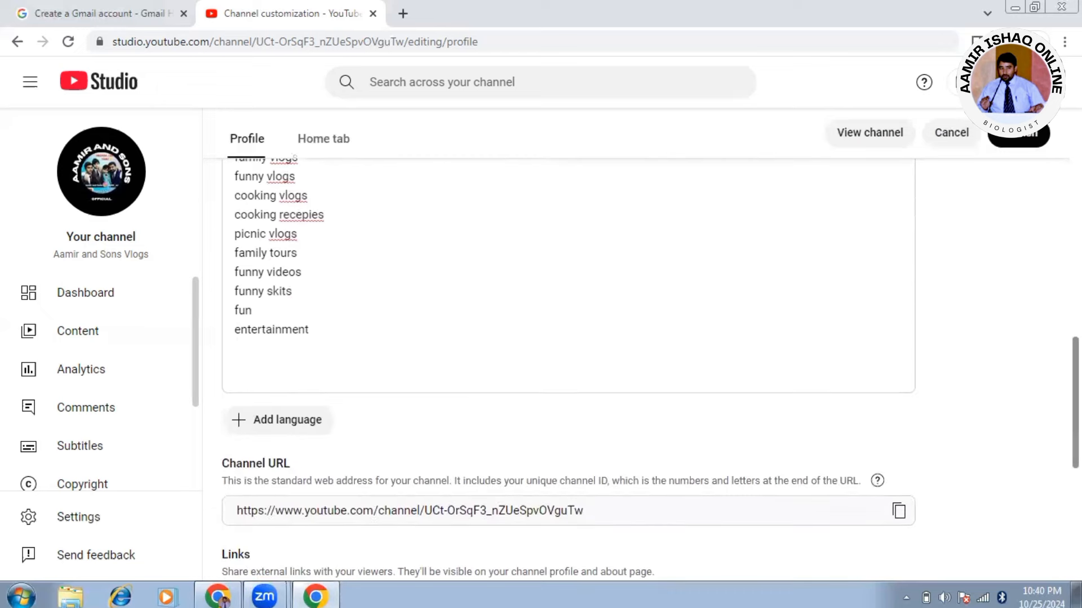
scroll(698, 403, down, 3)
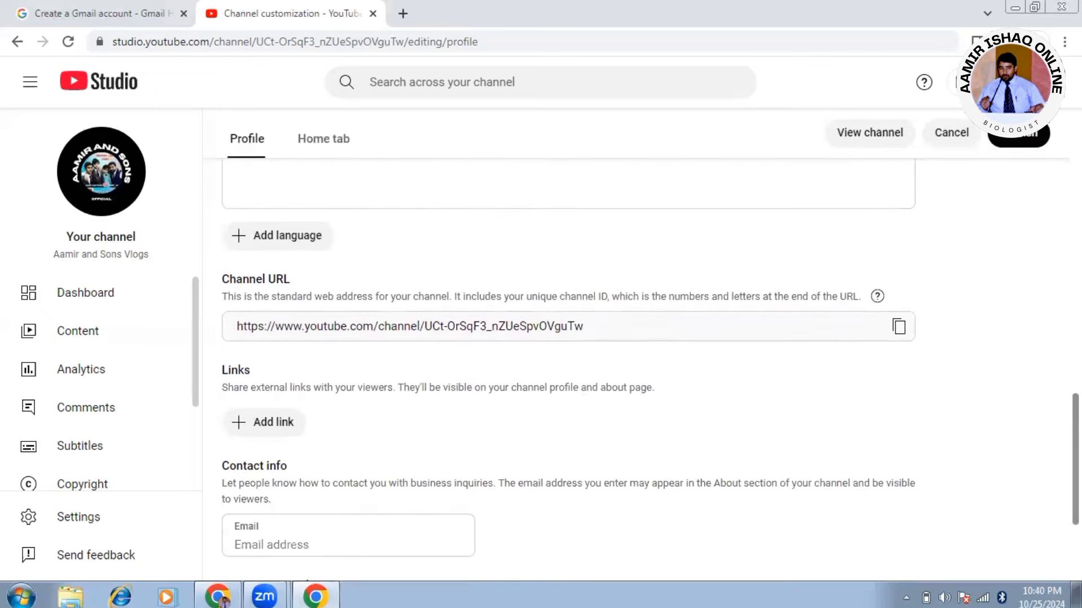
click(269, 248)
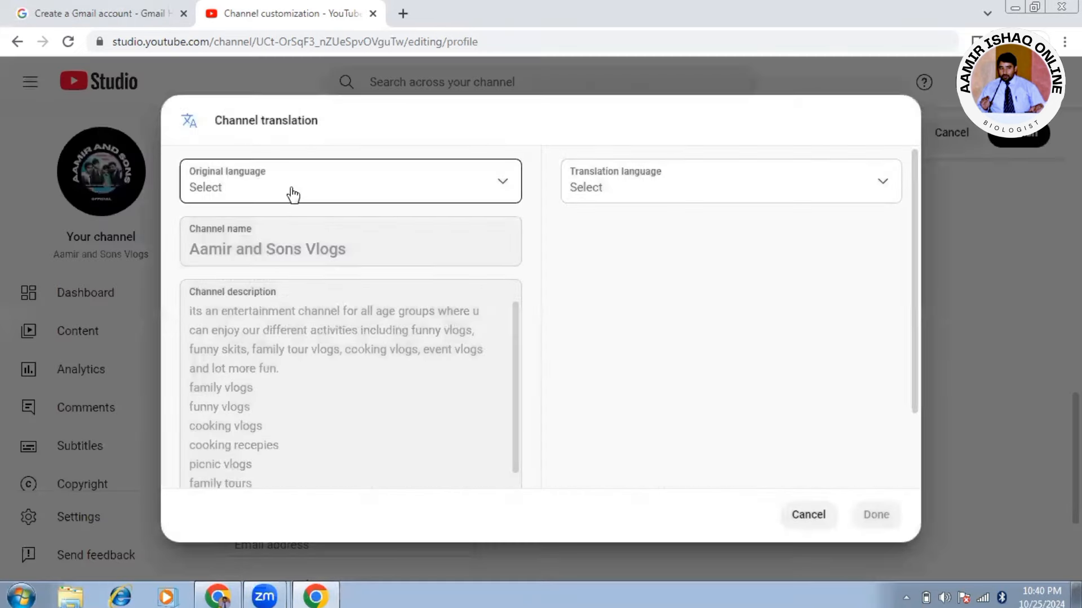
click(450, 193)
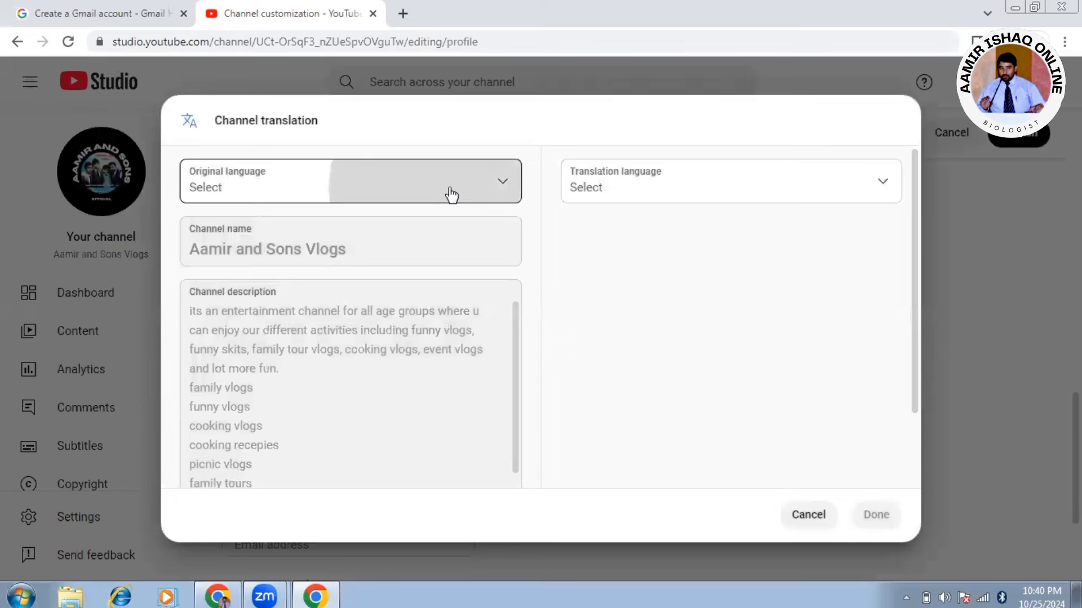
key(u)
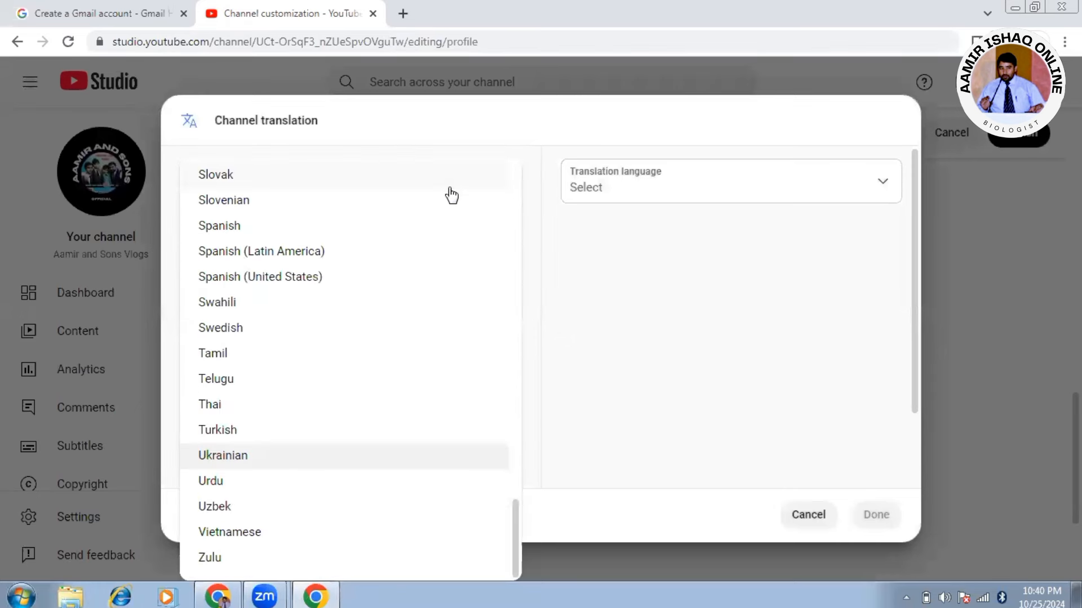
click(215, 483)
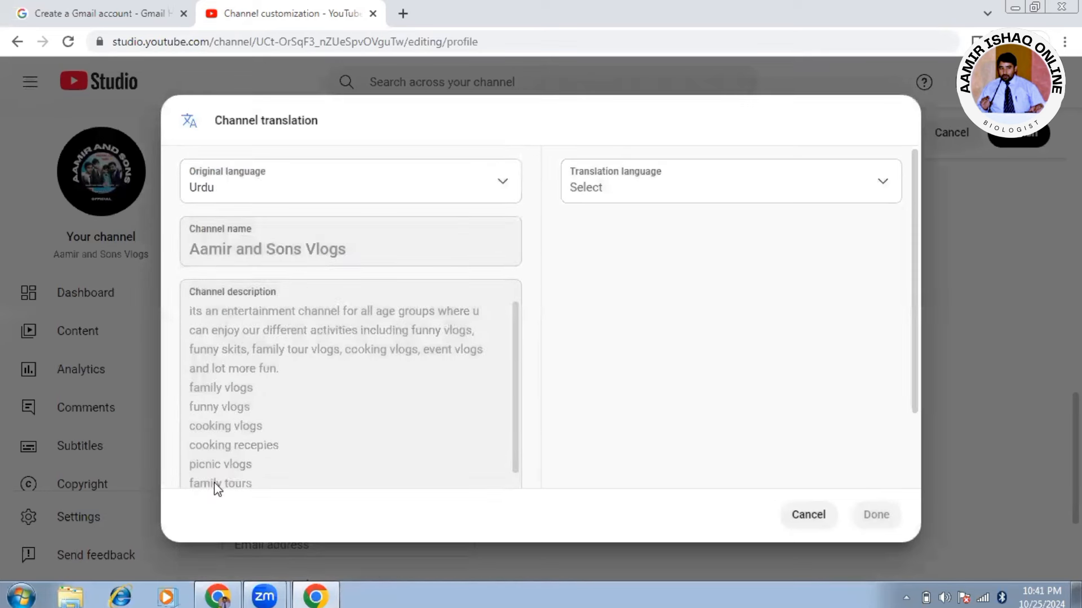
click(624, 203)
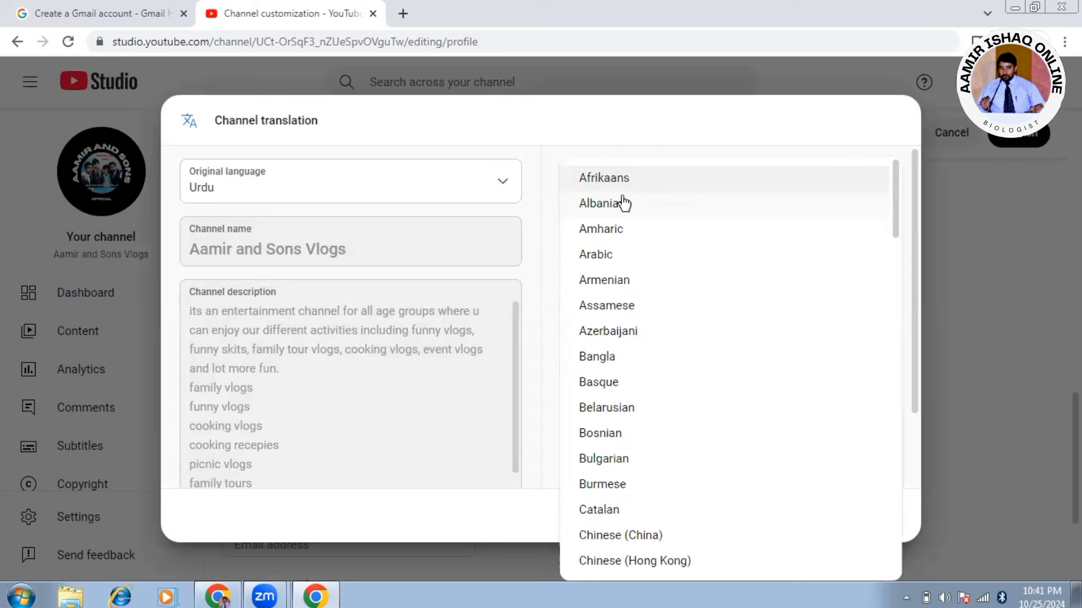
key(e)
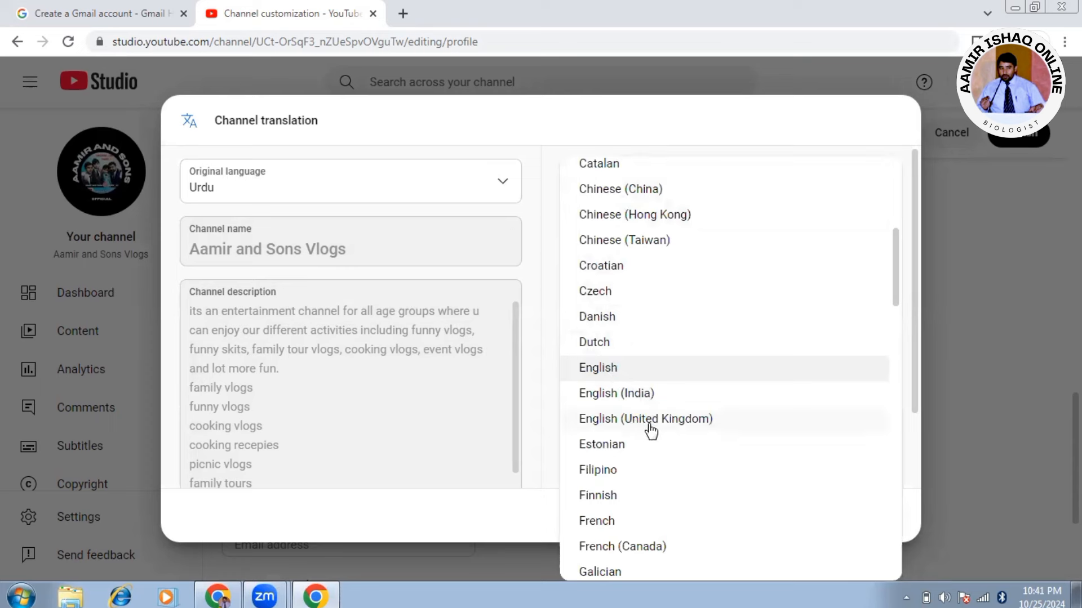
click(605, 366)
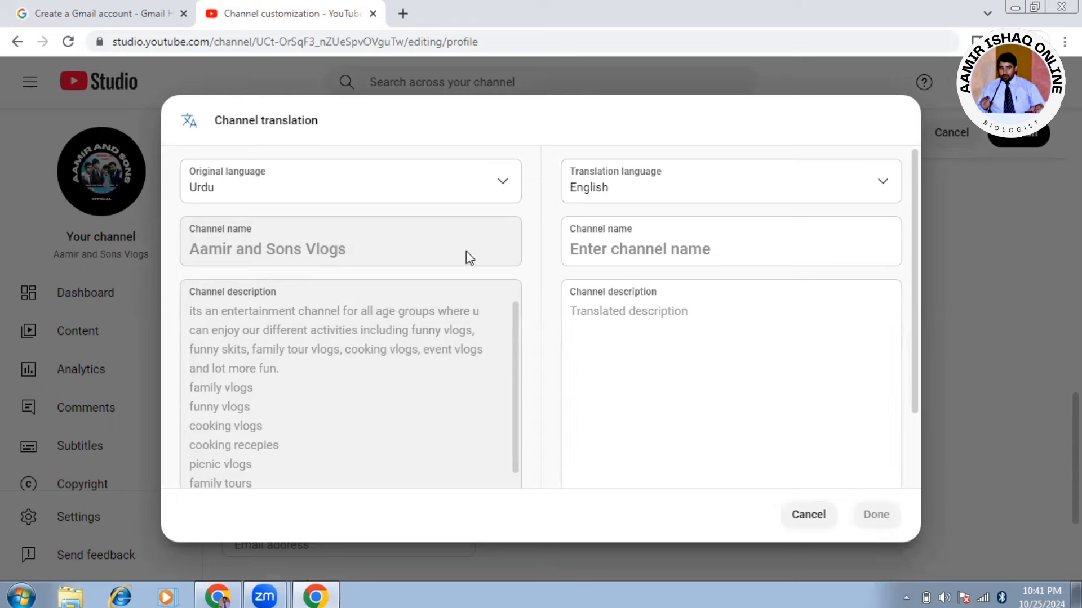
- Fill the English translation by copying over the original channel name and full description, and accept it
drag(347, 253, 176, 253)
key(ctrl+c)
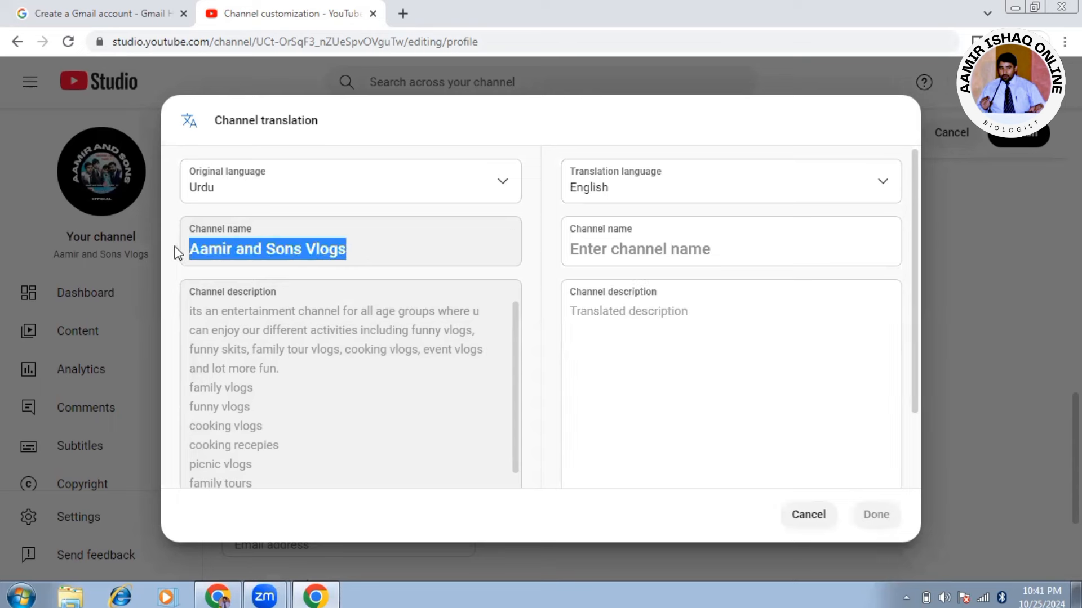
click(660, 241)
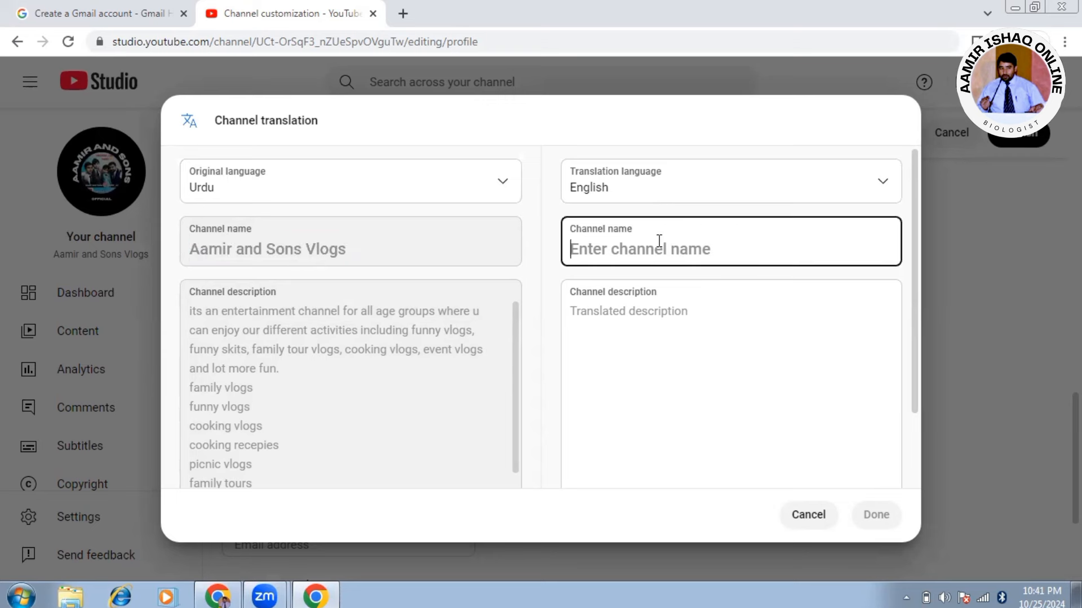
key(ctrl+v)
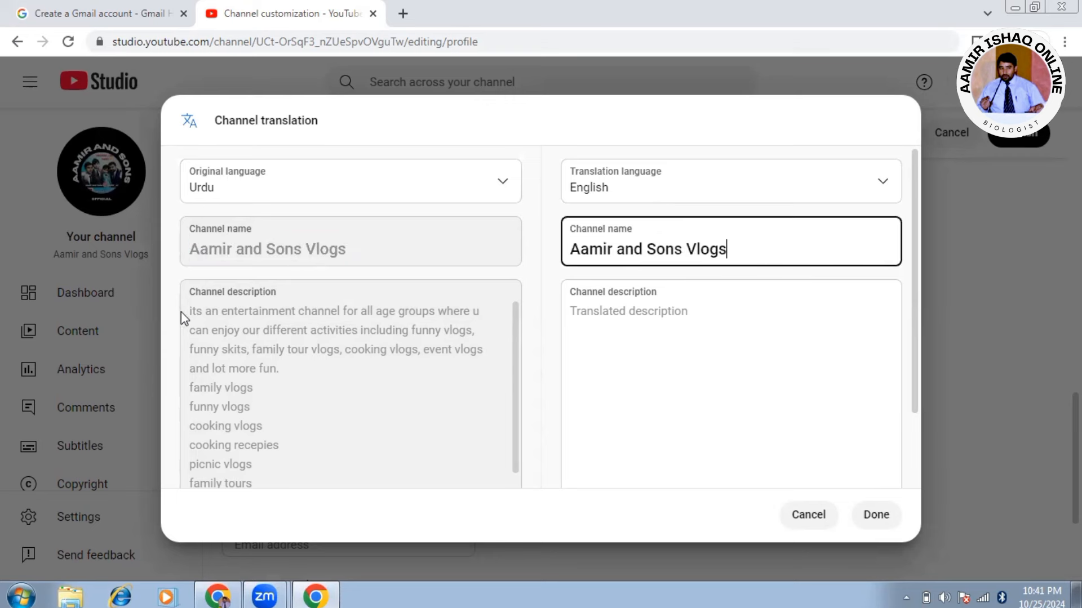
drag(193, 316, 285, 391)
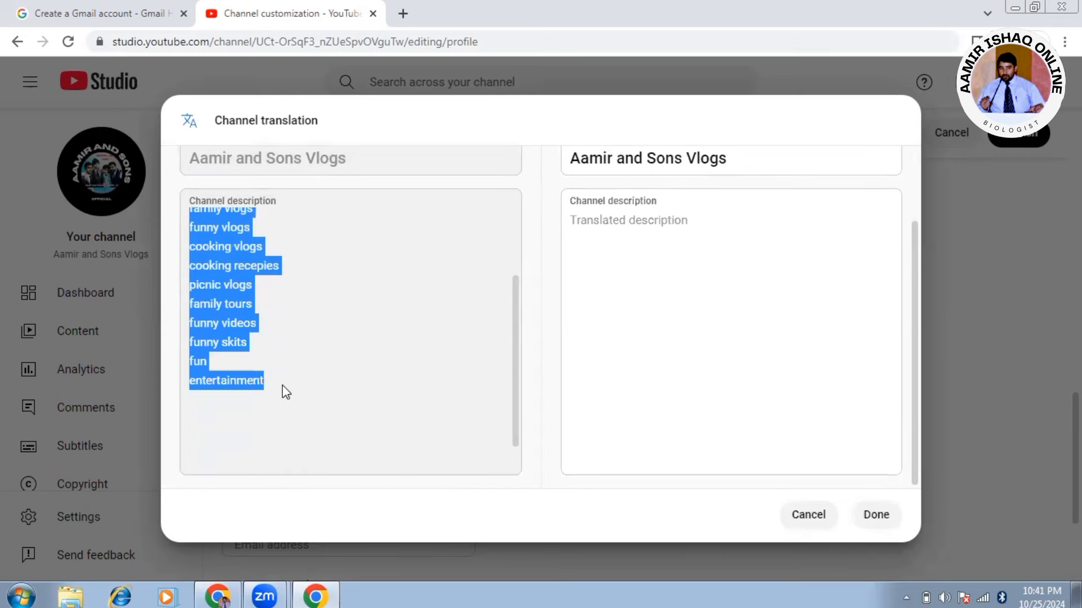
click(681, 234)
key(ctrl+v)
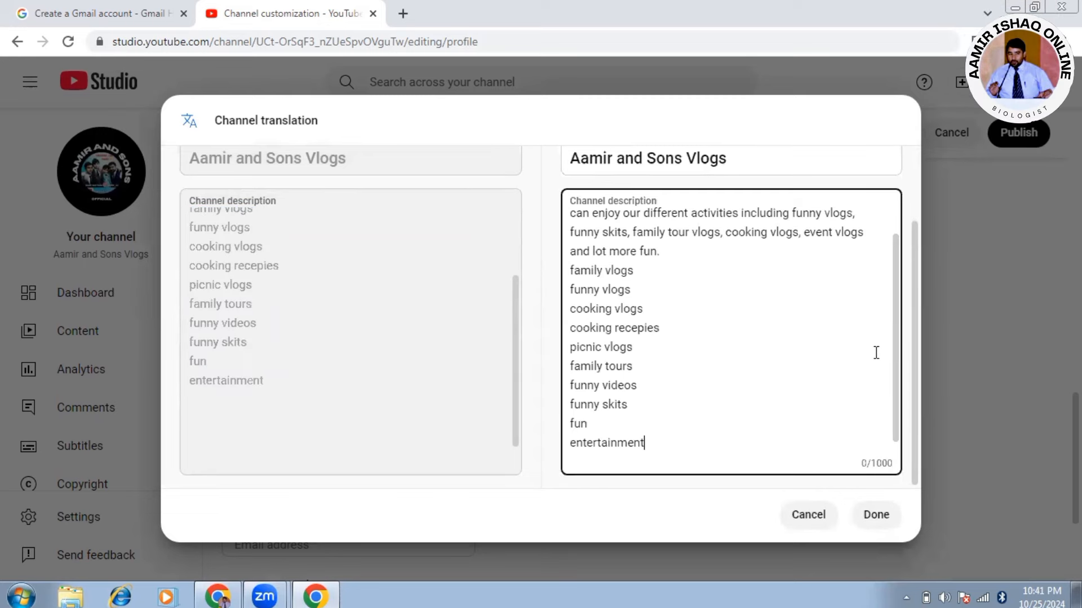
click(878, 514)
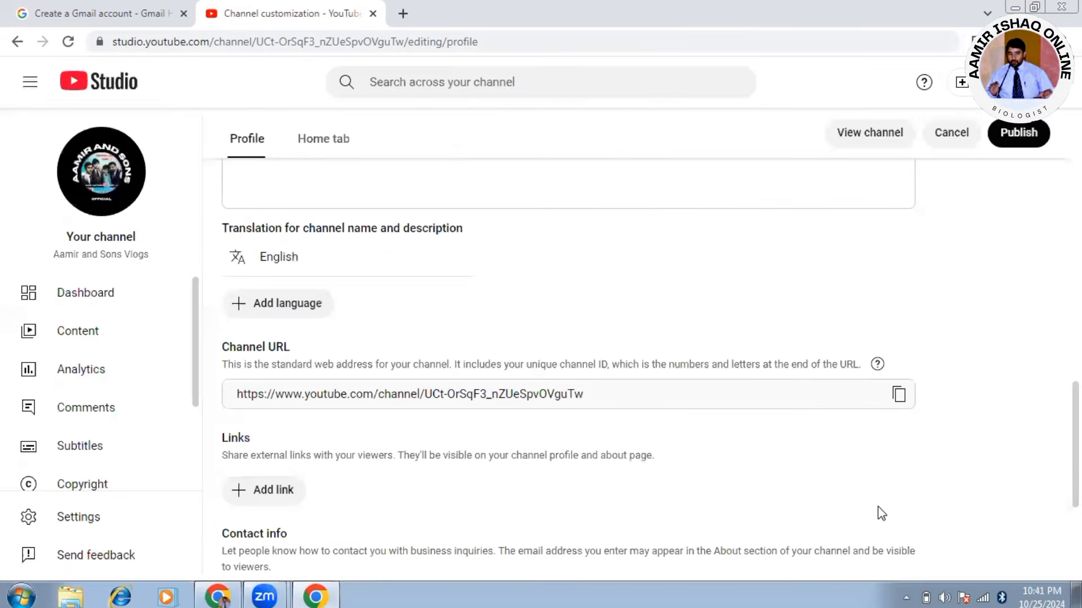
scroll(568, 369, down, 1)
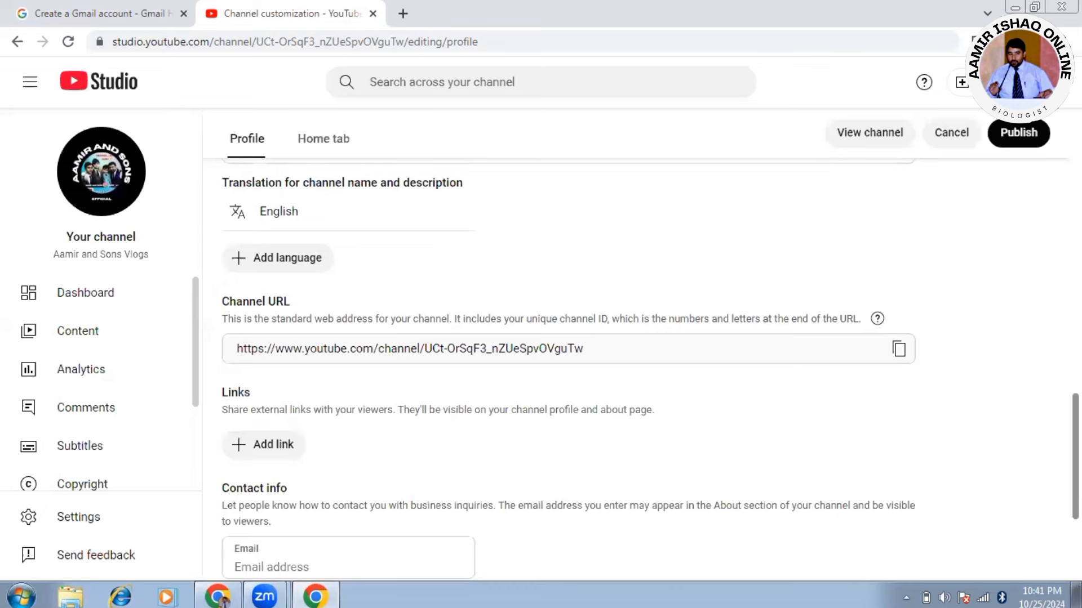
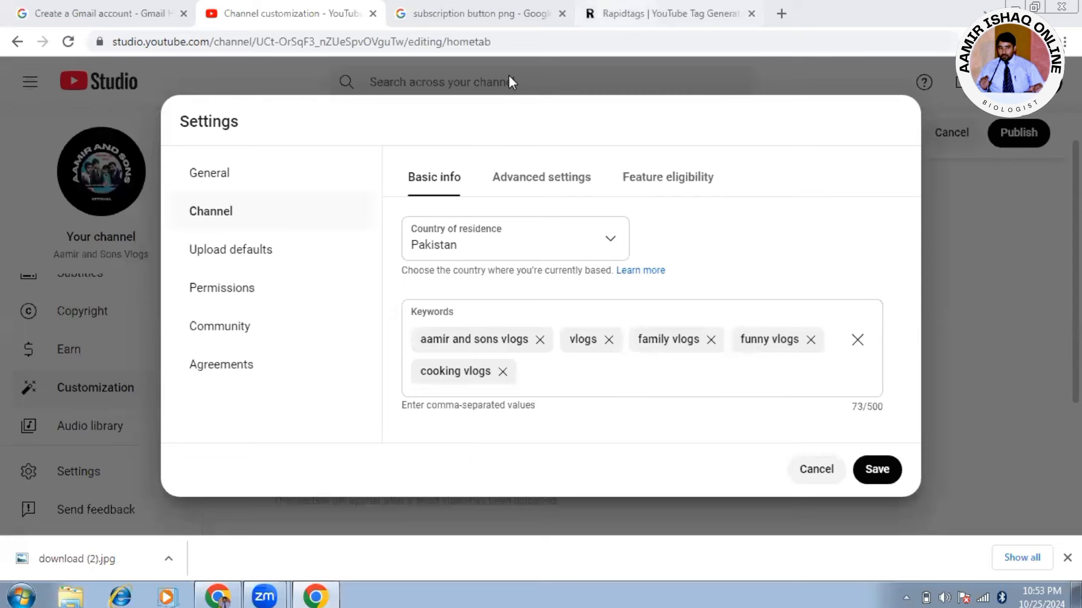
- Switch to the Rapidtags tag generator, accept its site terms and copy all tags generated for "family funny vlogs"
click(620, 14)
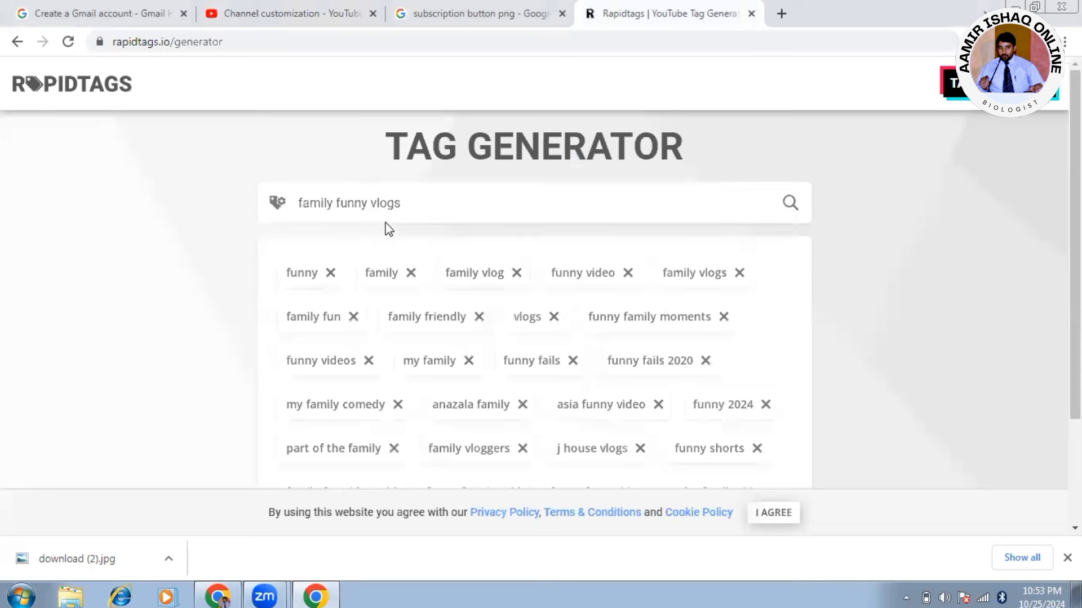
scroll(1053, 203, down, 3)
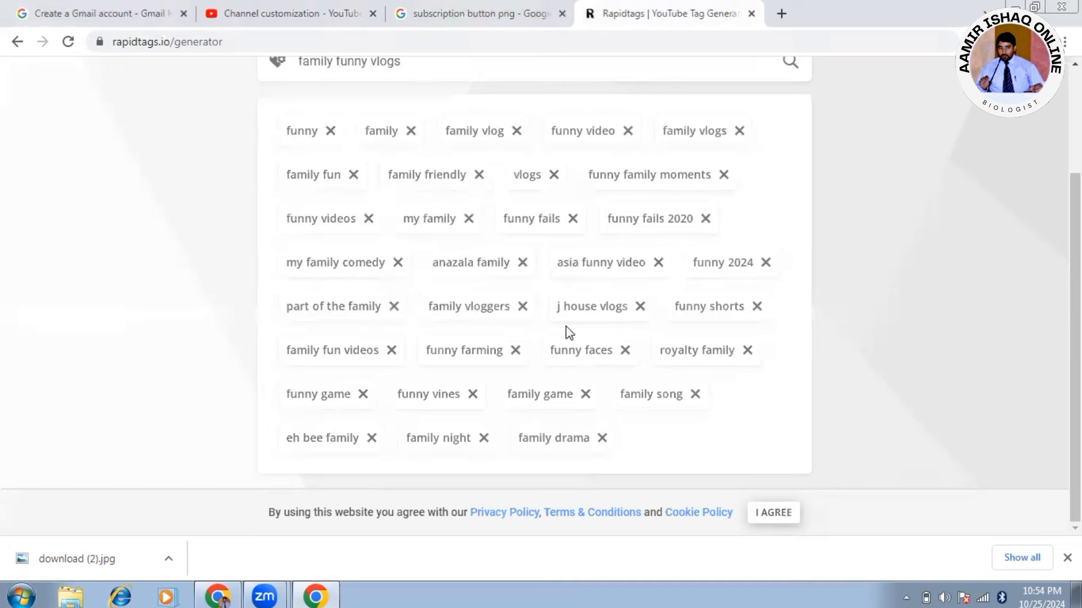
click(776, 515)
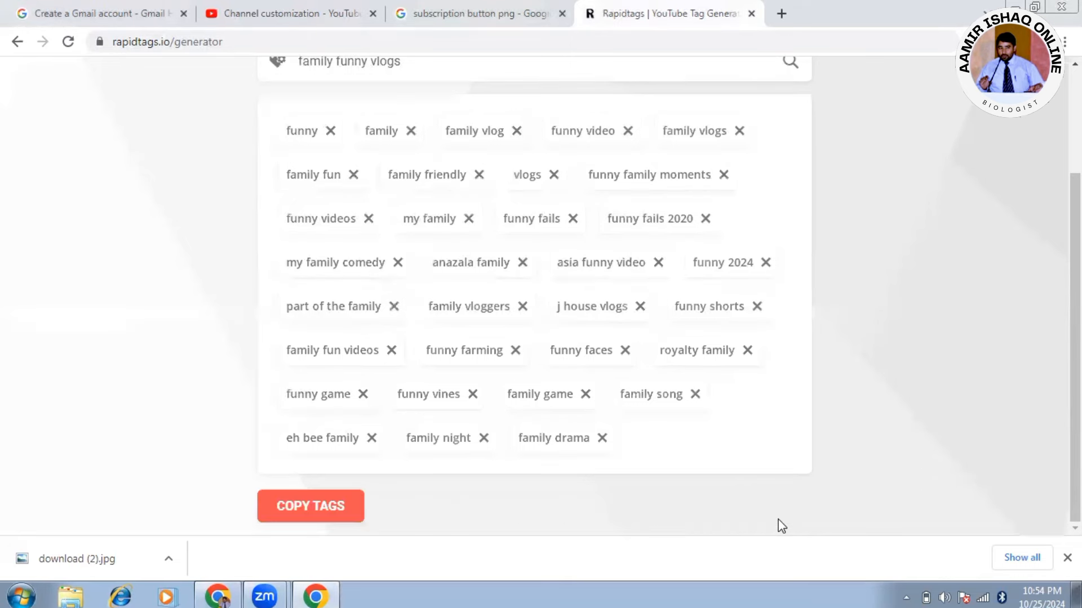
click(313, 513)
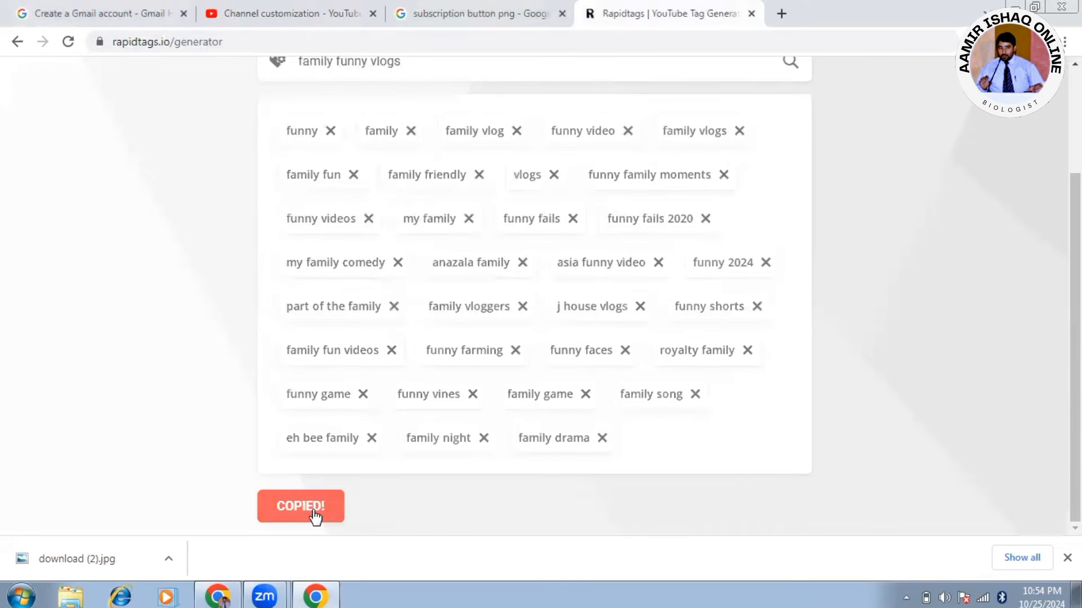
click(293, 16)
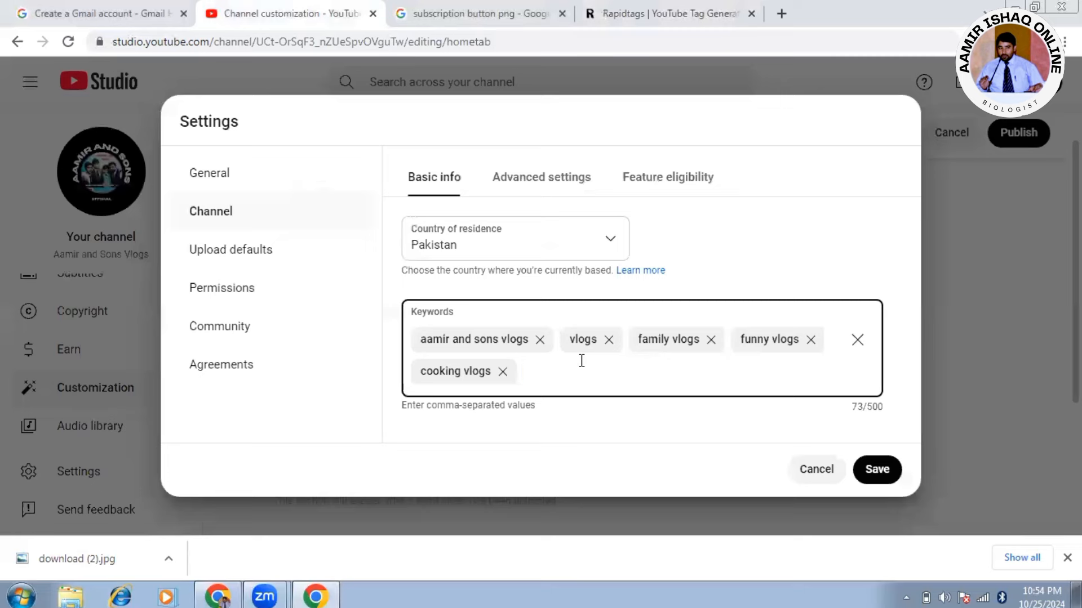
key(ctrl+v)
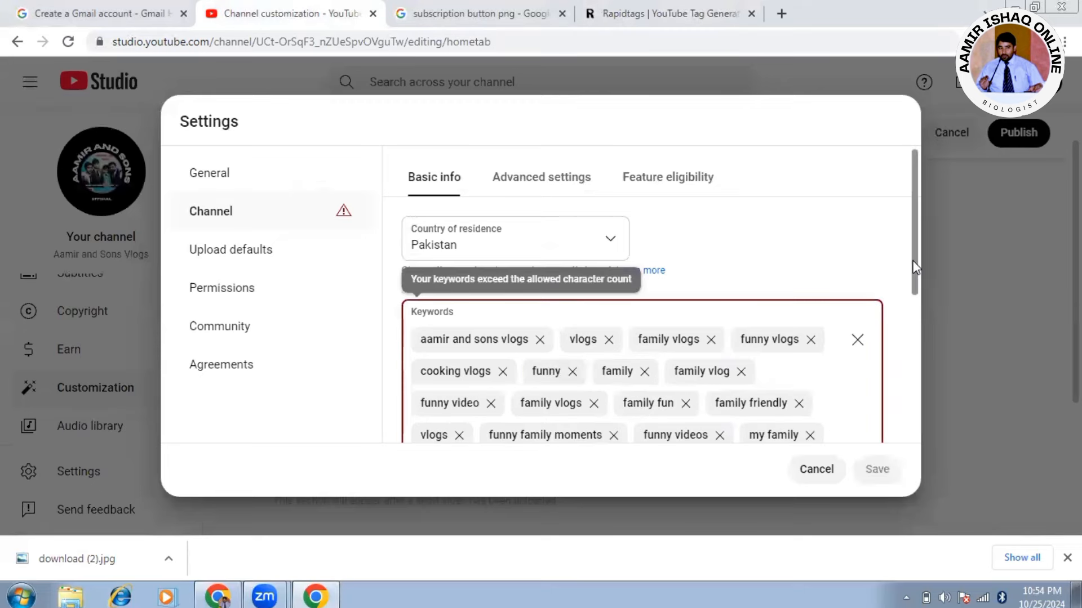
drag(913, 262, 900, 438)
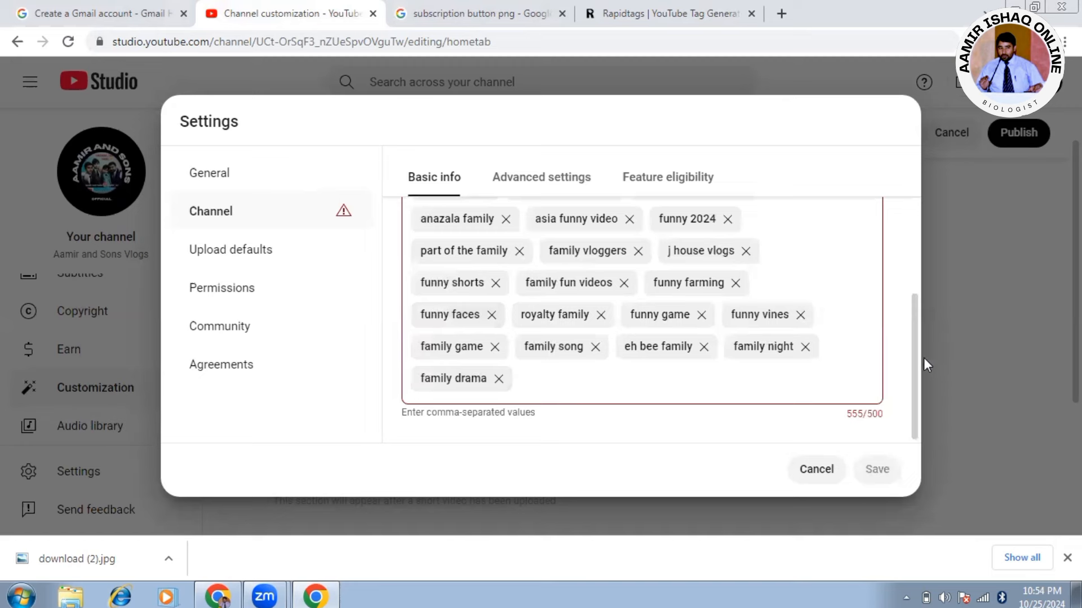
drag(918, 352, 913, 278)
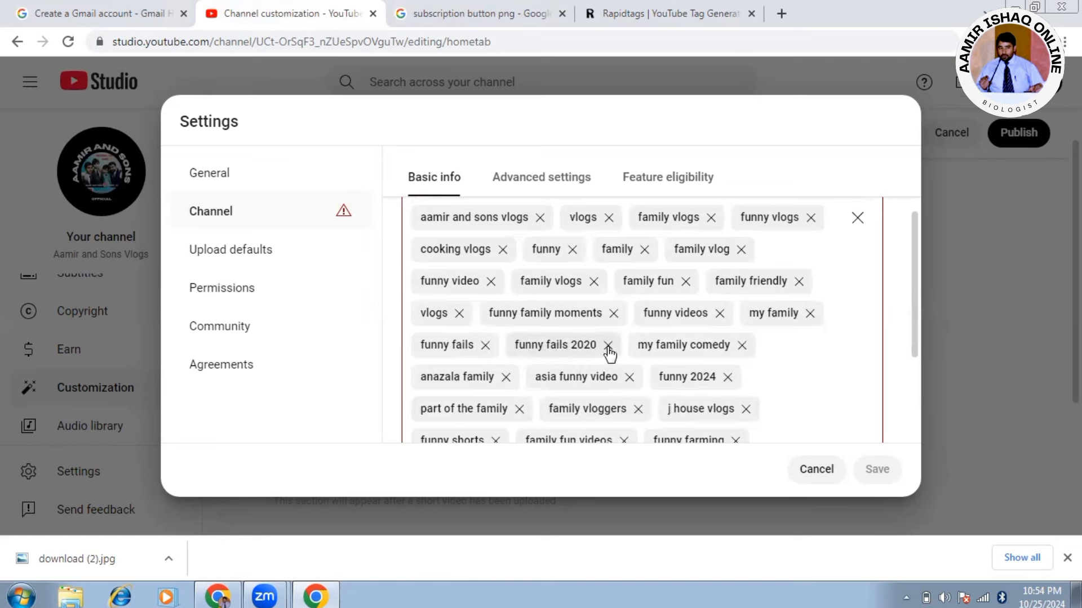
- Remove the keywords "funny fails", "my family" and "funny fails 2020" from the channel's keyword list
click(484, 350)
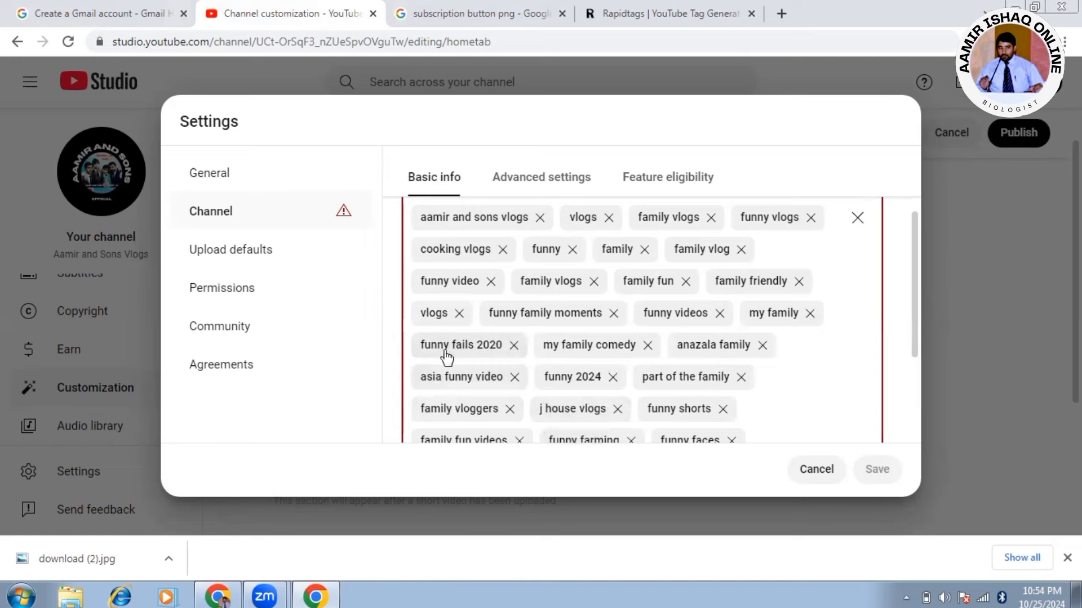
click(808, 314)
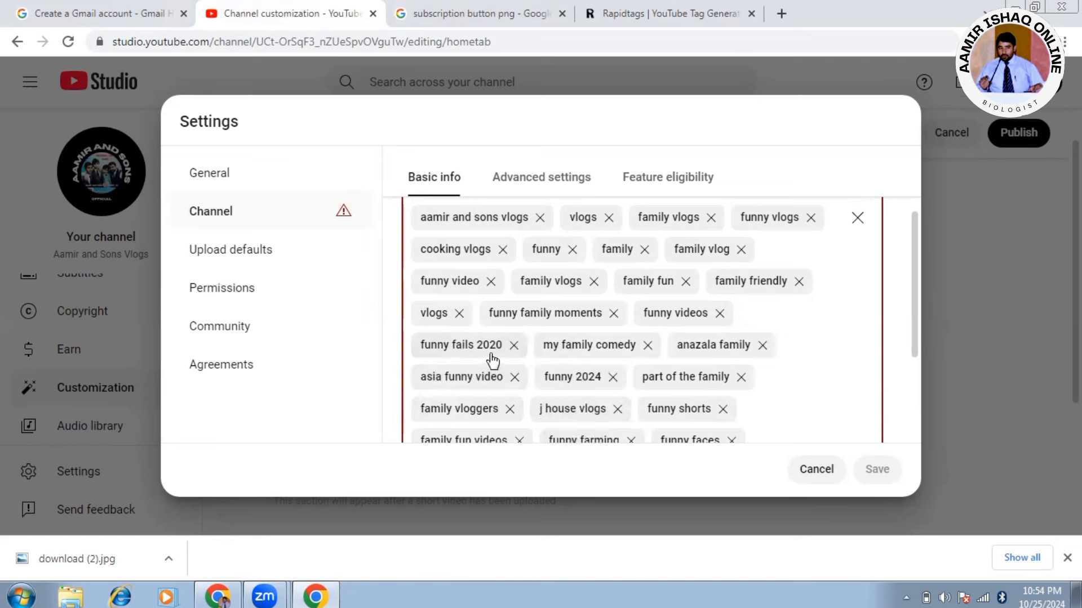
click(513, 347)
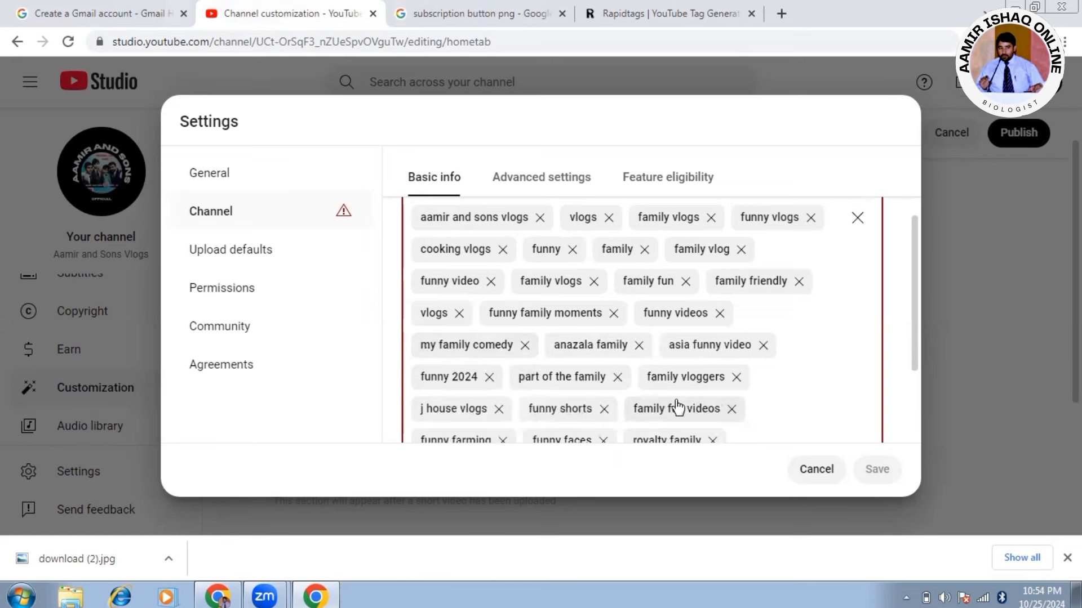
- Remove the keyword "royalty family" from the channel keywords and save the settings
scroll(910, 441, down, 1)
scroll(909, 441, down, 2)
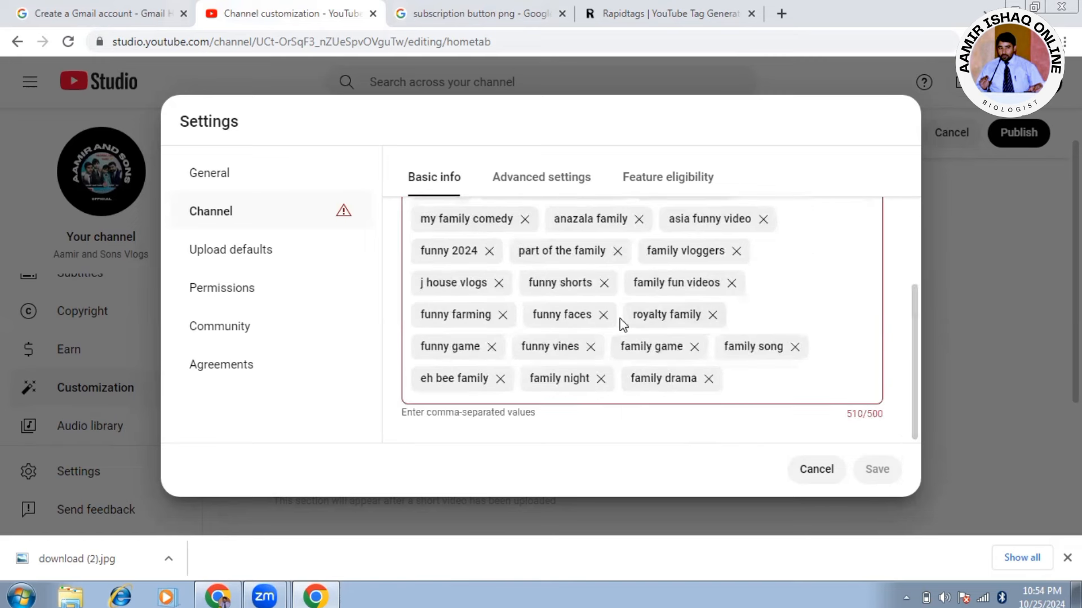
drag(917, 370, 922, 322)
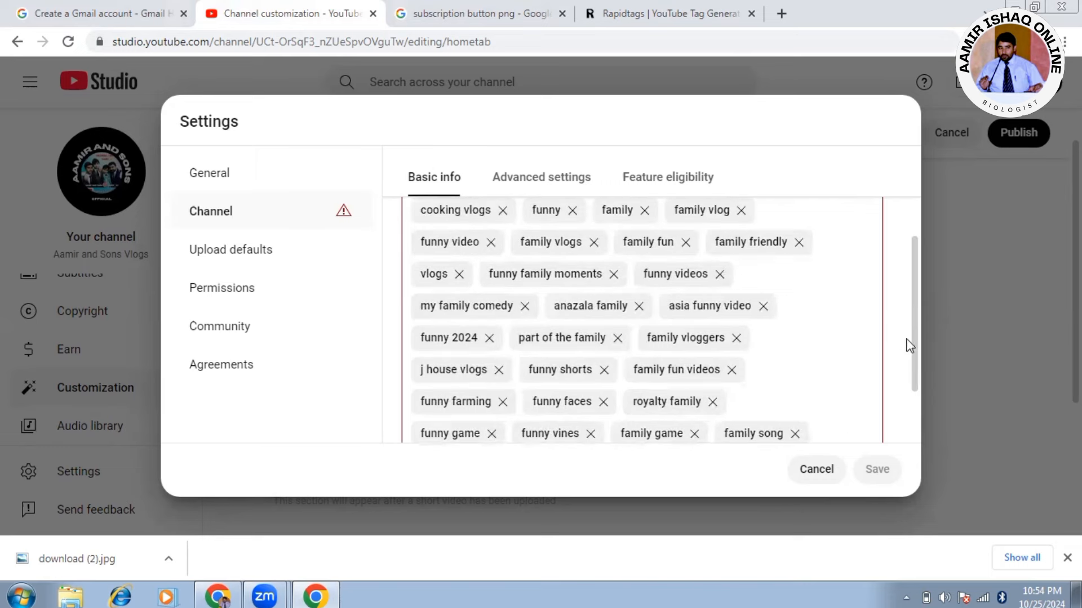
drag(914, 348, 914, 354)
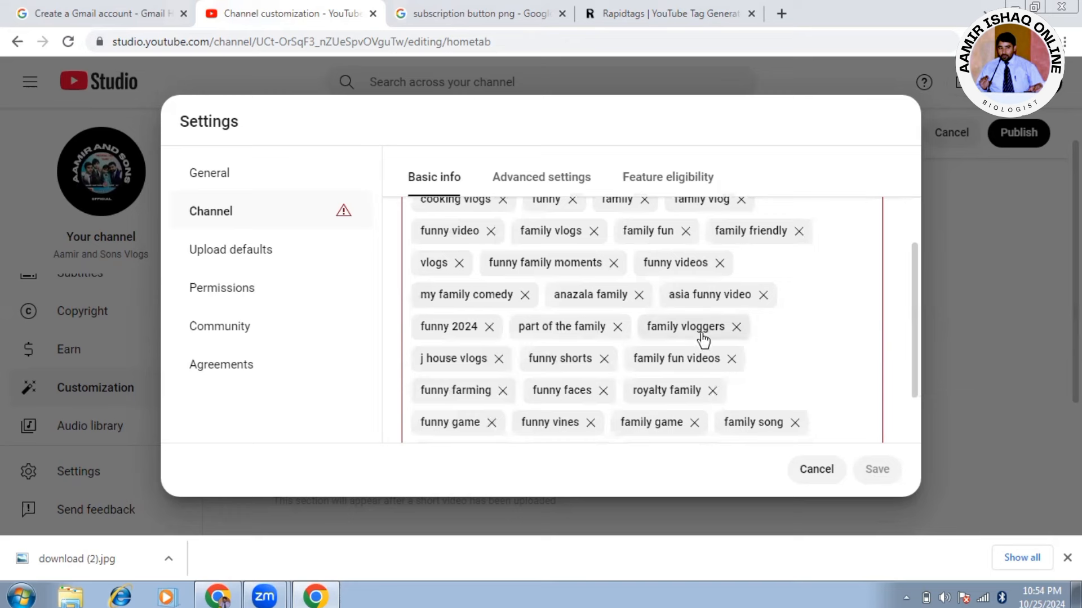
click(713, 393)
drag(915, 321, 911, 402)
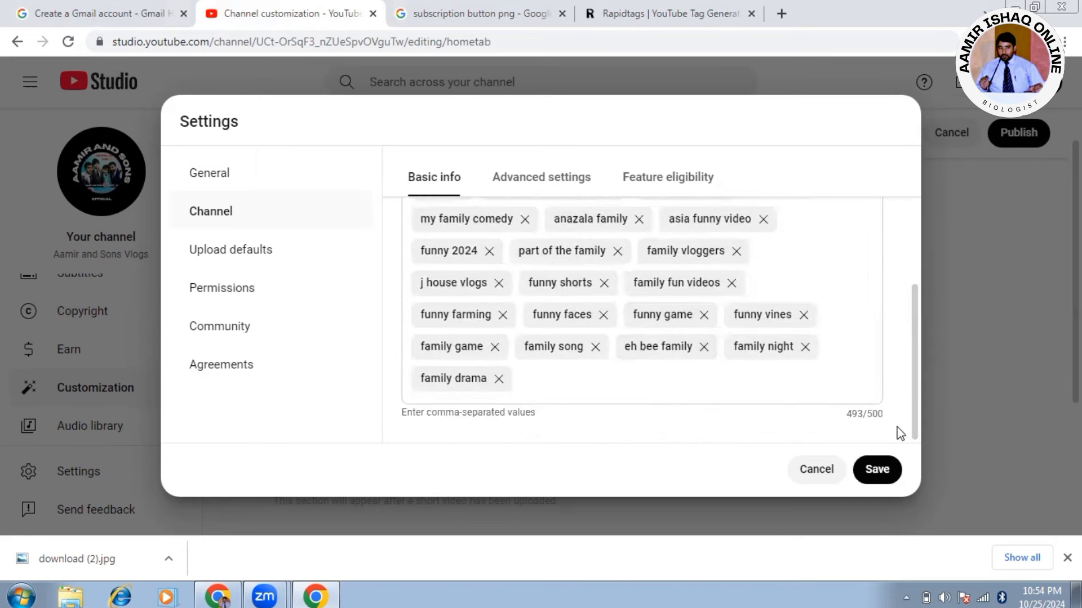
click(878, 472)
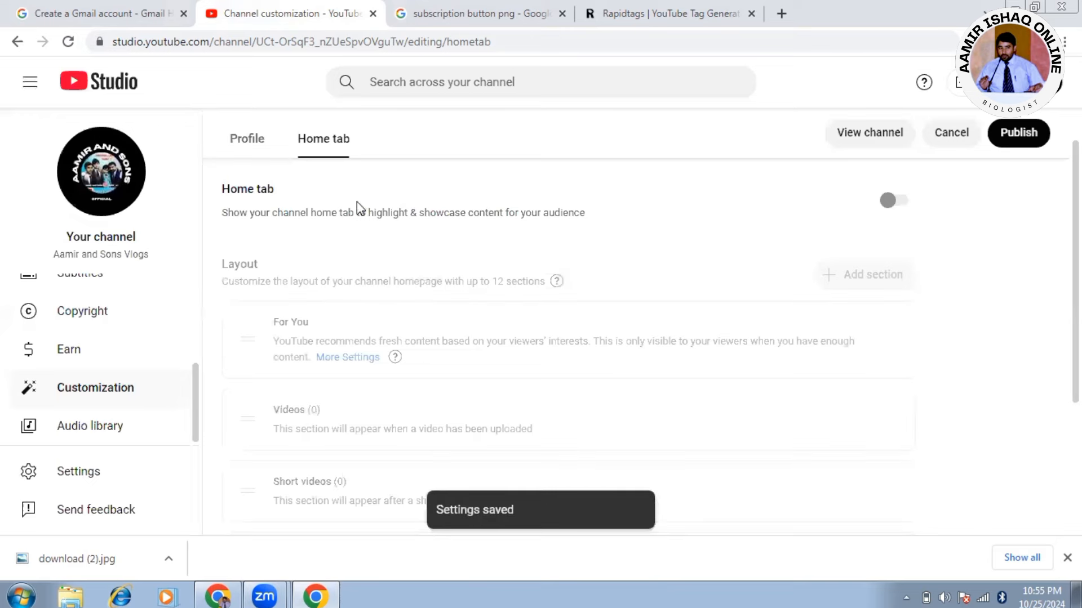
- Reopen the channel's basic info settings and check the saved keyword list
click(78, 471)
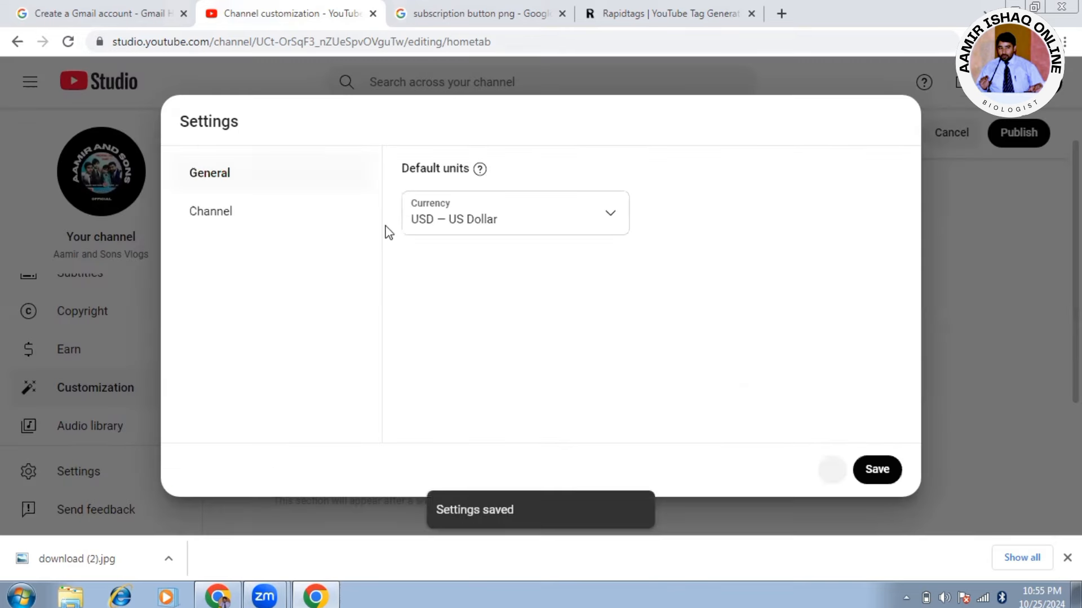
click(254, 222)
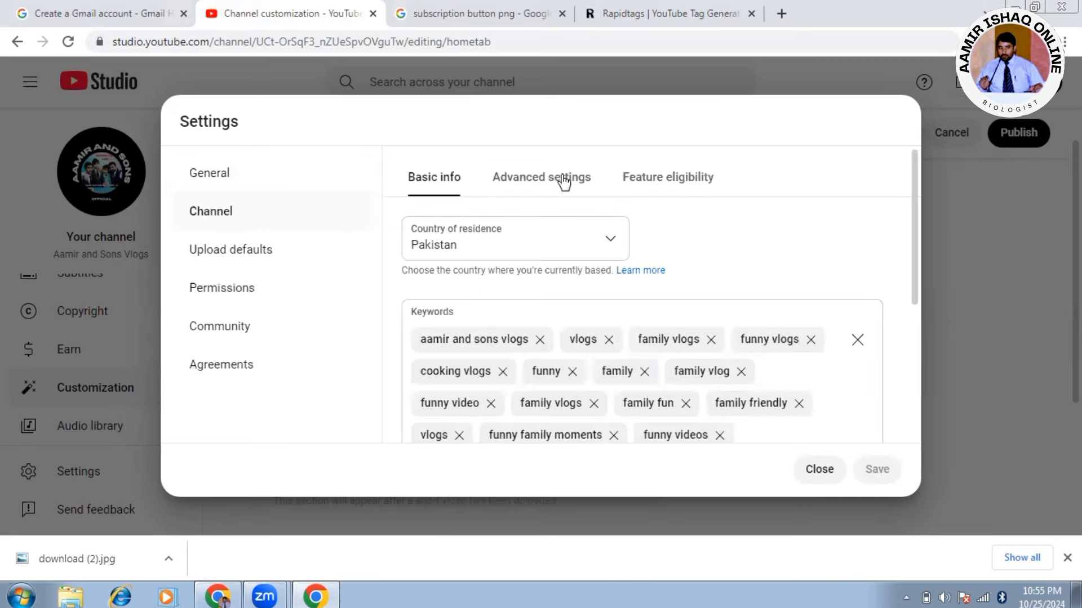
scroll(903, 377, down, 3)
scroll(904, 377, down, 1)
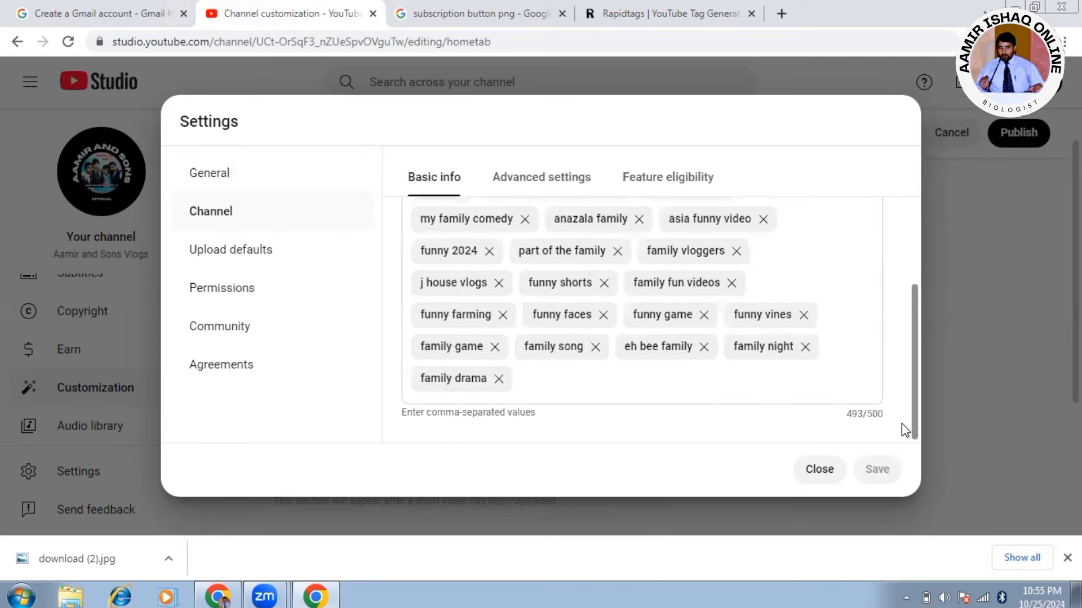
drag(906, 402, 918, 210)
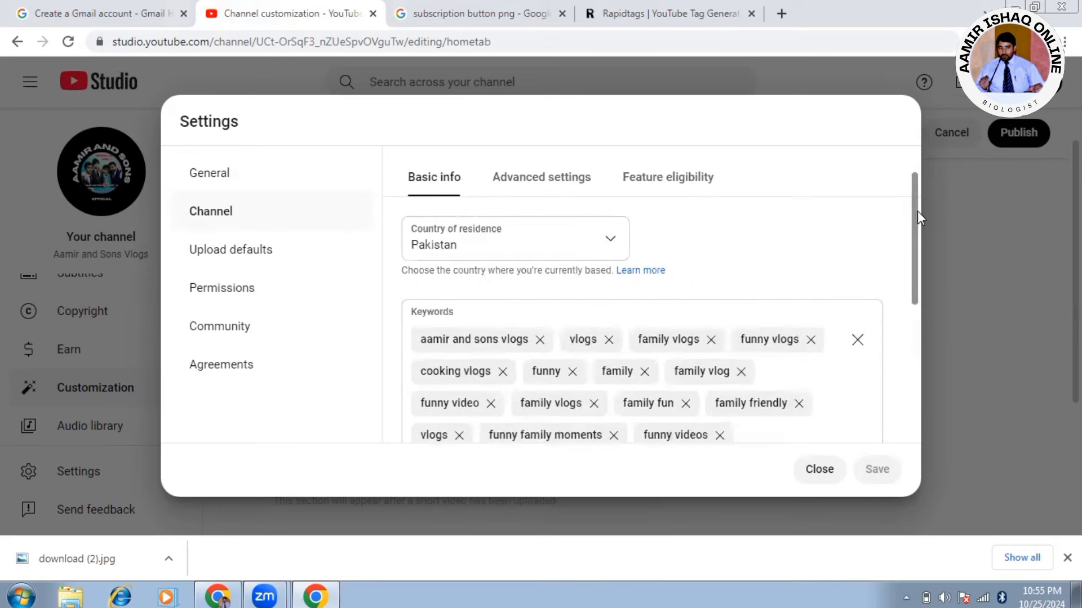
- In the channel's advanced settings, turn on "Don't show potentially inappropriate words" for automatic captions
click(554, 186)
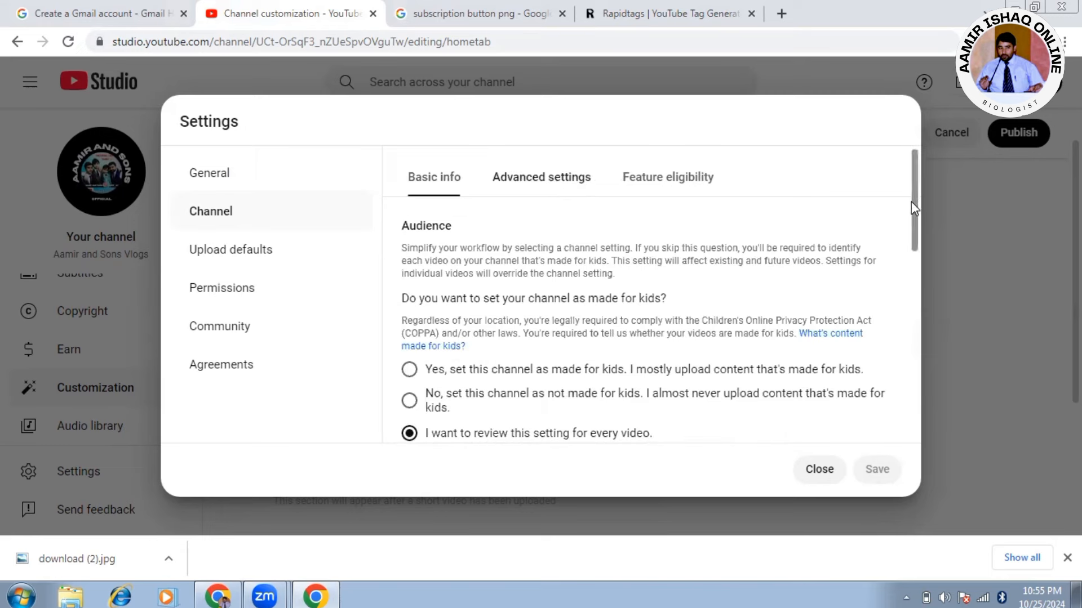
drag(914, 200, 917, 235)
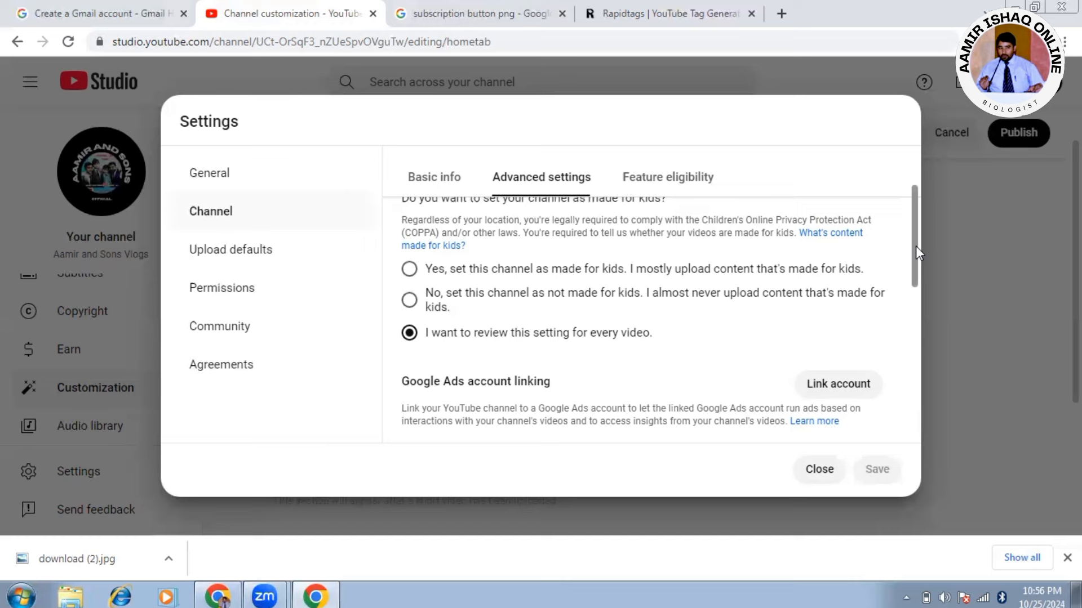
drag(915, 246, 915, 263)
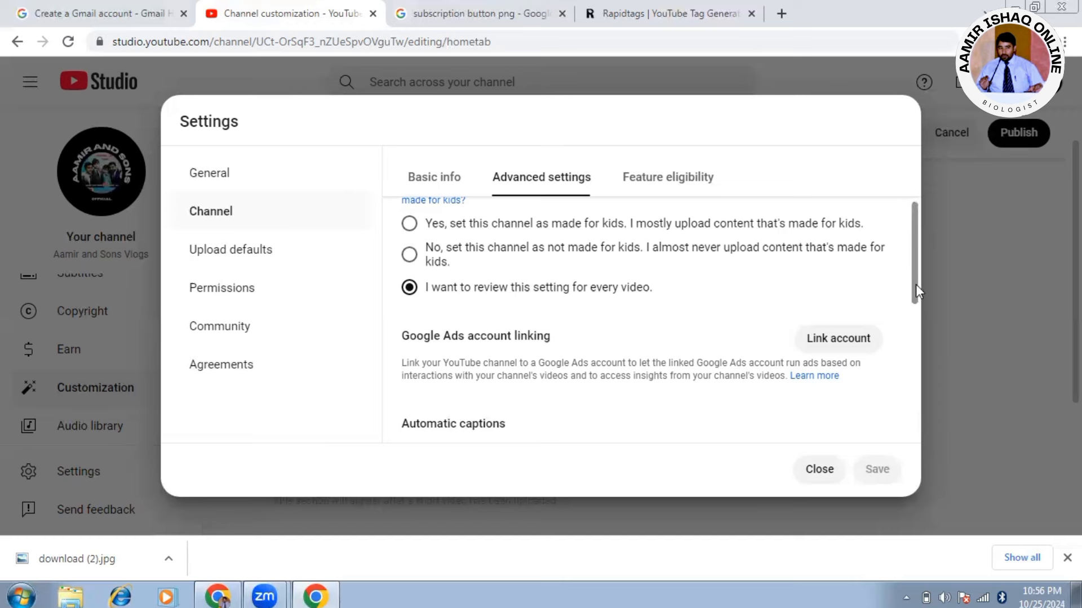
drag(915, 284, 915, 317)
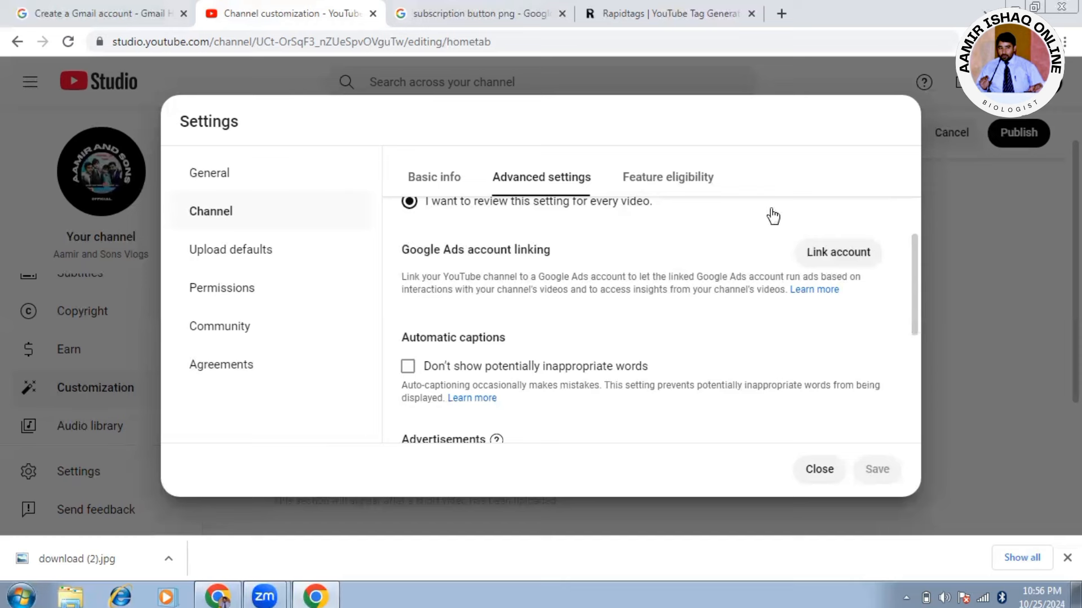
scroll(911, 338, down, 2)
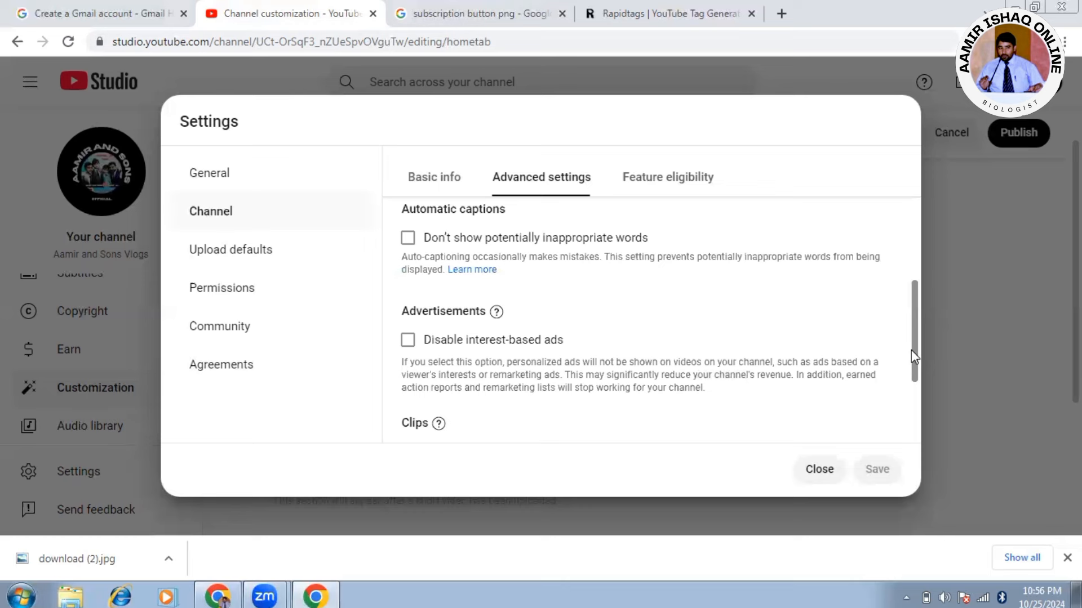
click(409, 246)
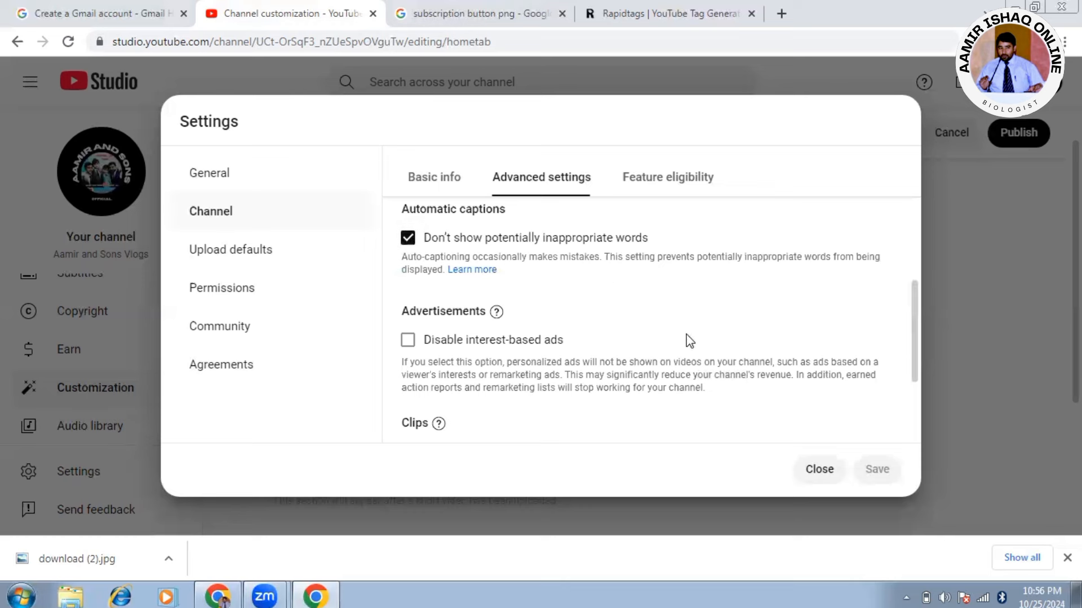
- Review the advertisement, clips and other advanced settings, and examine the feature eligibility including the requirements for intermediate features
drag(911, 336, 912, 347)
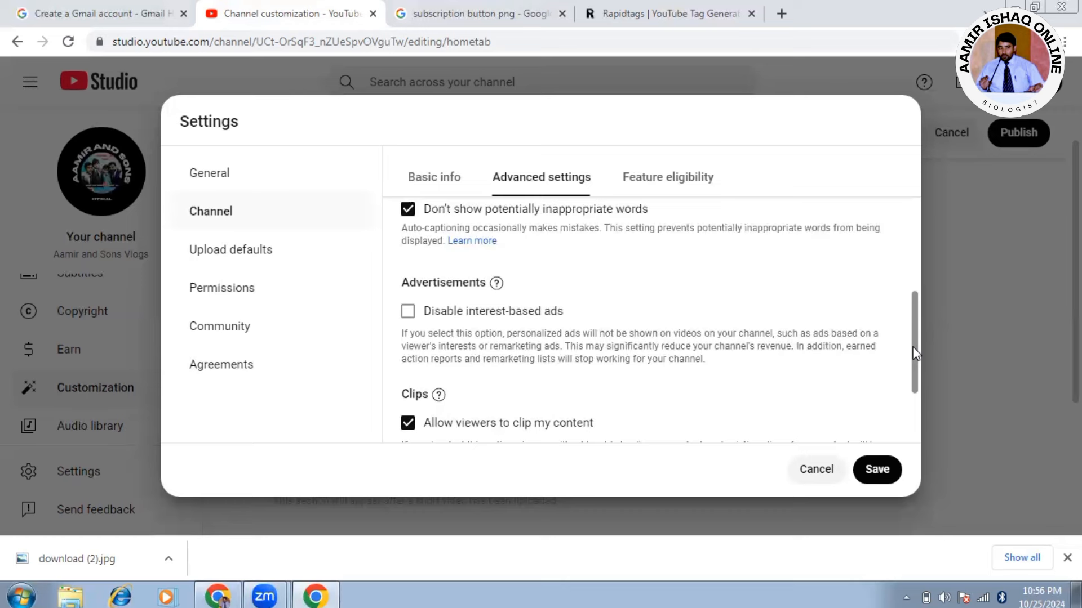
drag(914, 353, 912, 357)
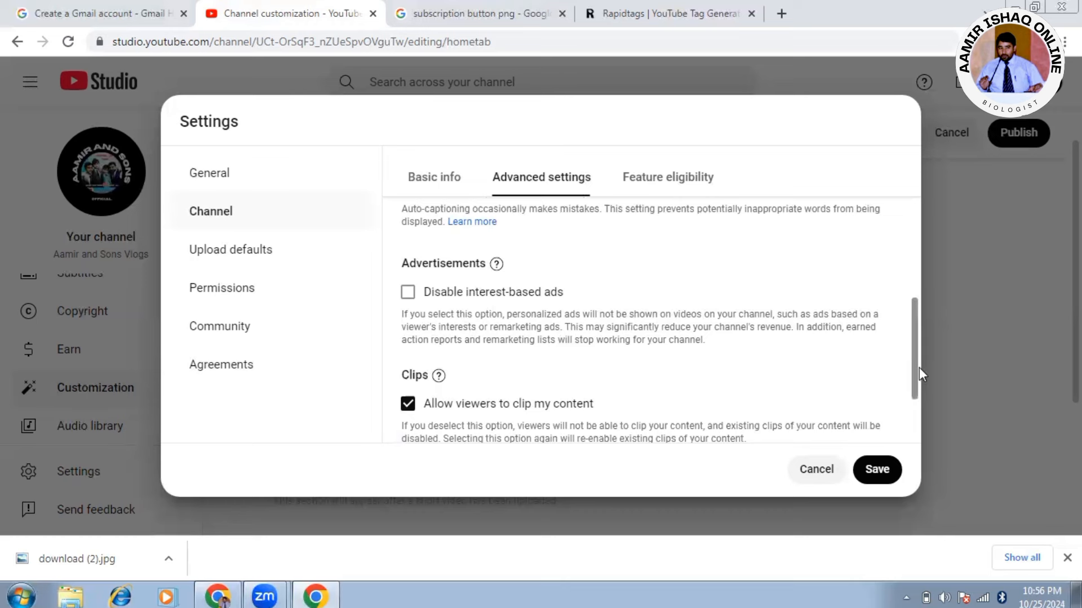
drag(918, 367, 924, 422)
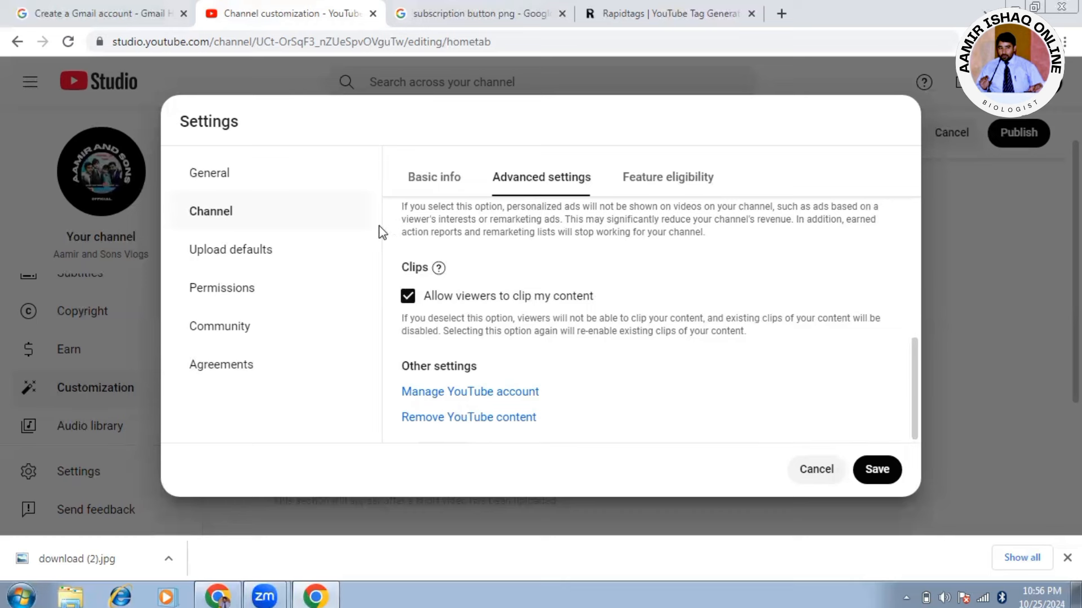
click(693, 177)
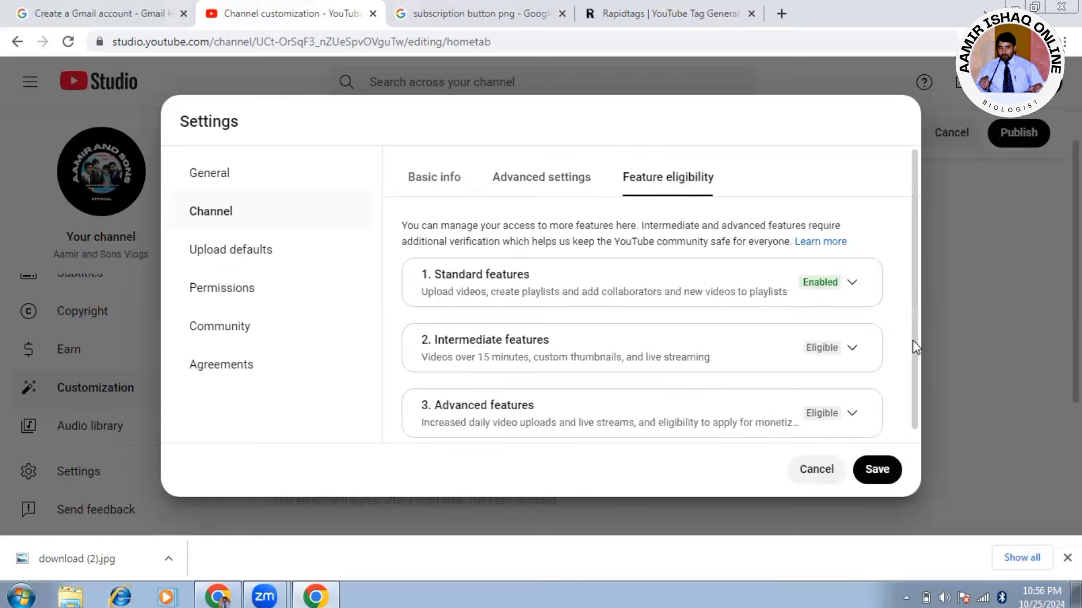
drag(914, 341, 913, 427)
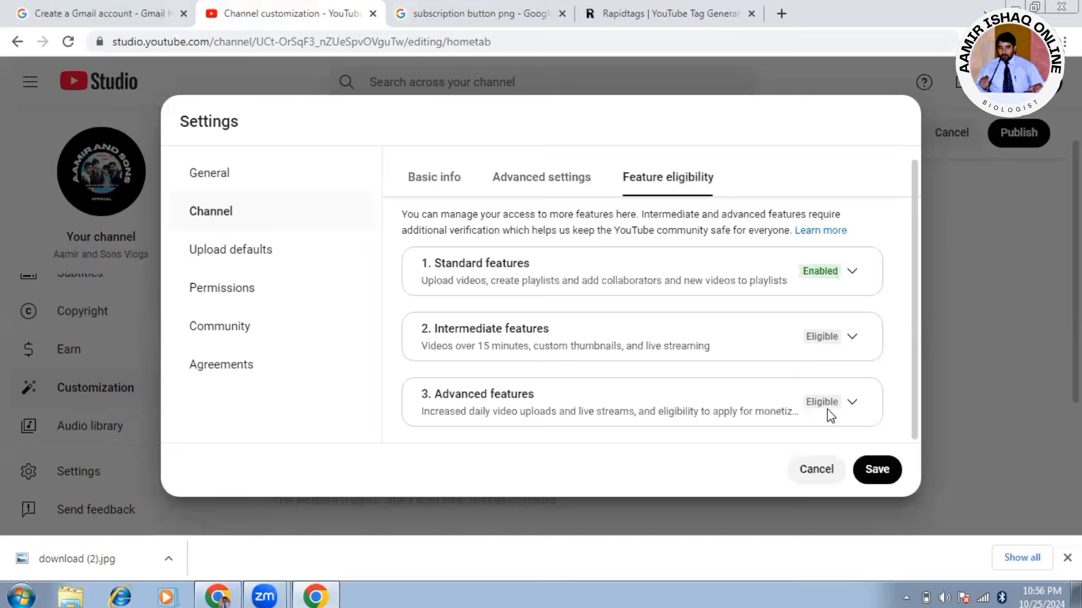
click(853, 338)
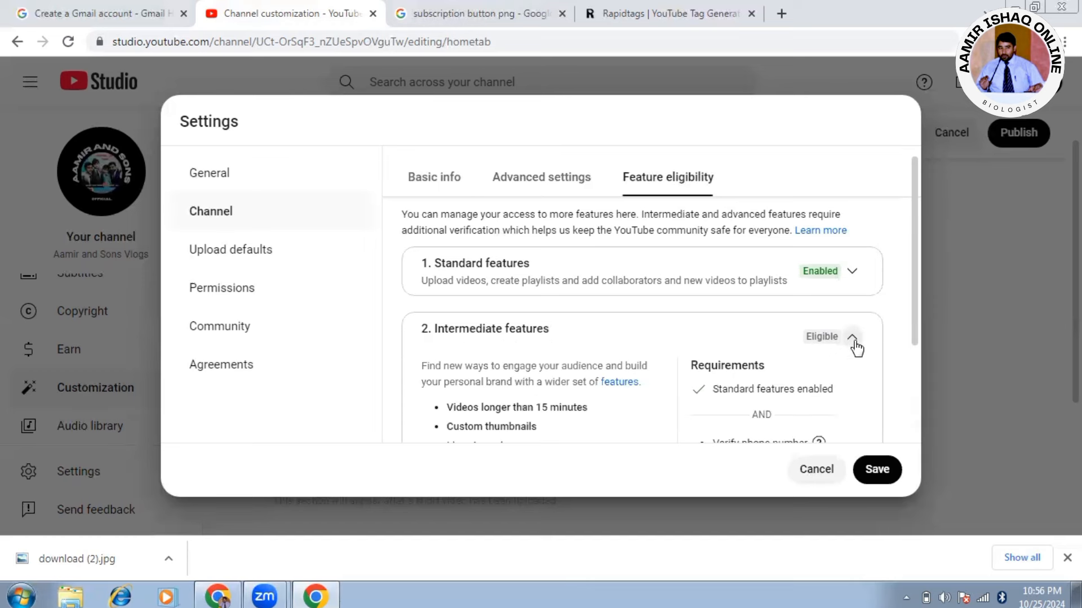
drag(913, 316, 915, 400)
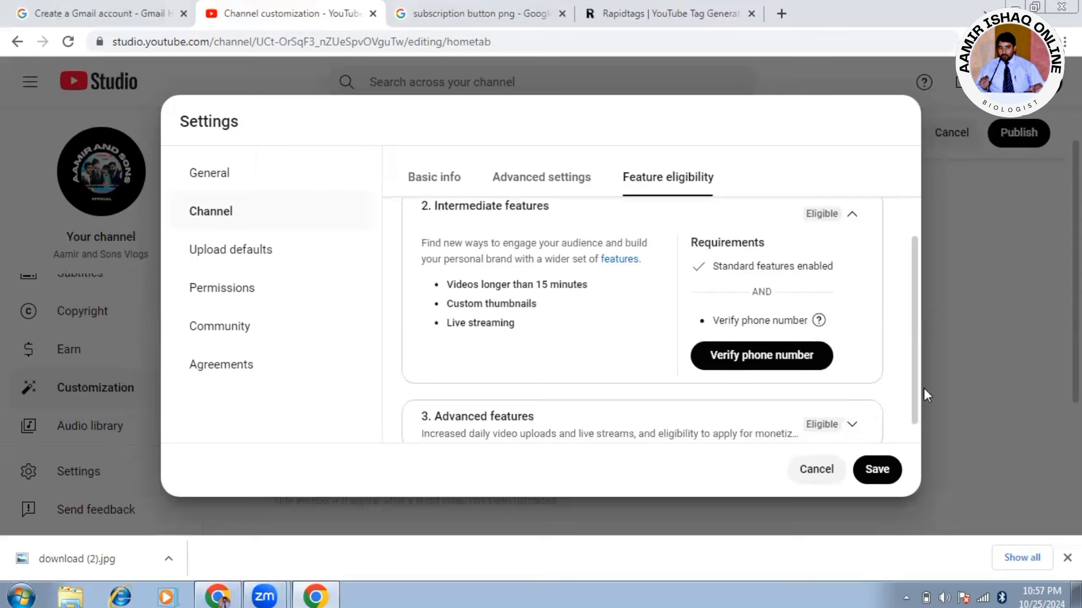
drag(914, 387, 914, 343)
click(851, 284)
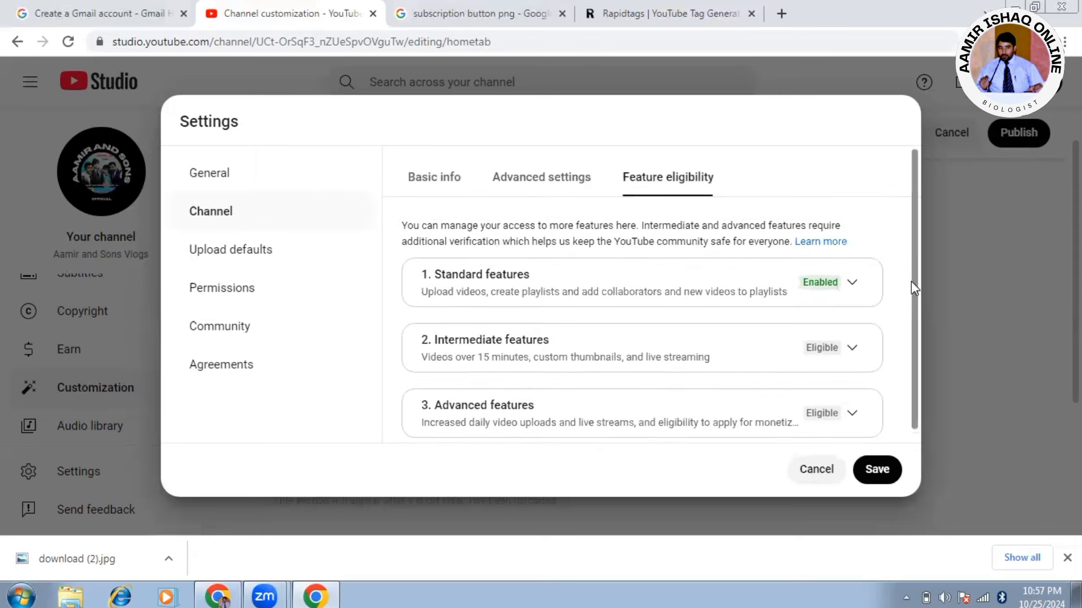
- In the upload defaults, set the default video title to the channel's name in lowercase
click(292, 257)
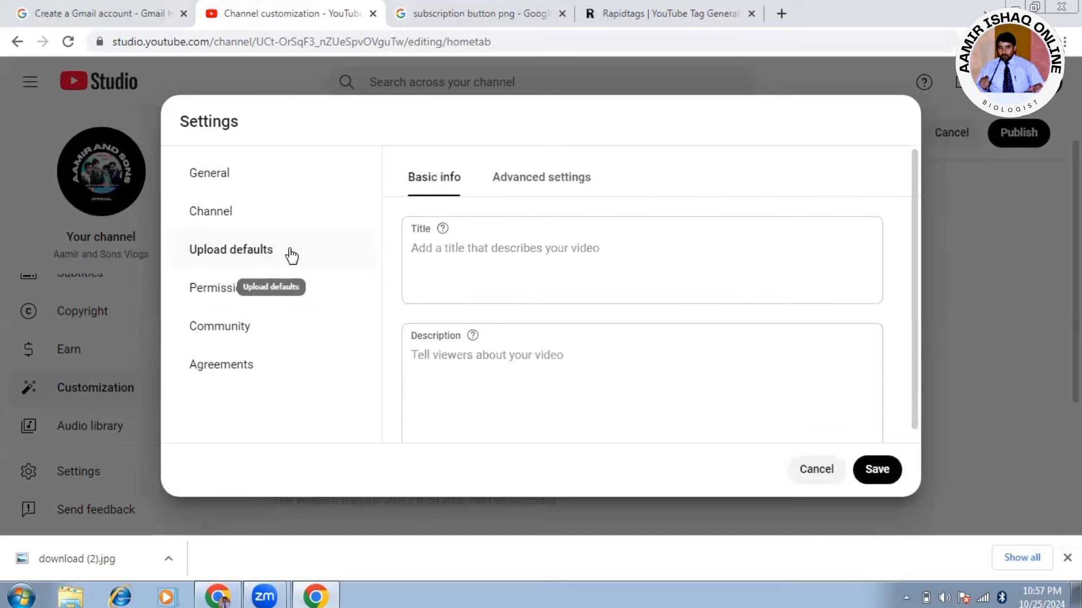
click(532, 266)
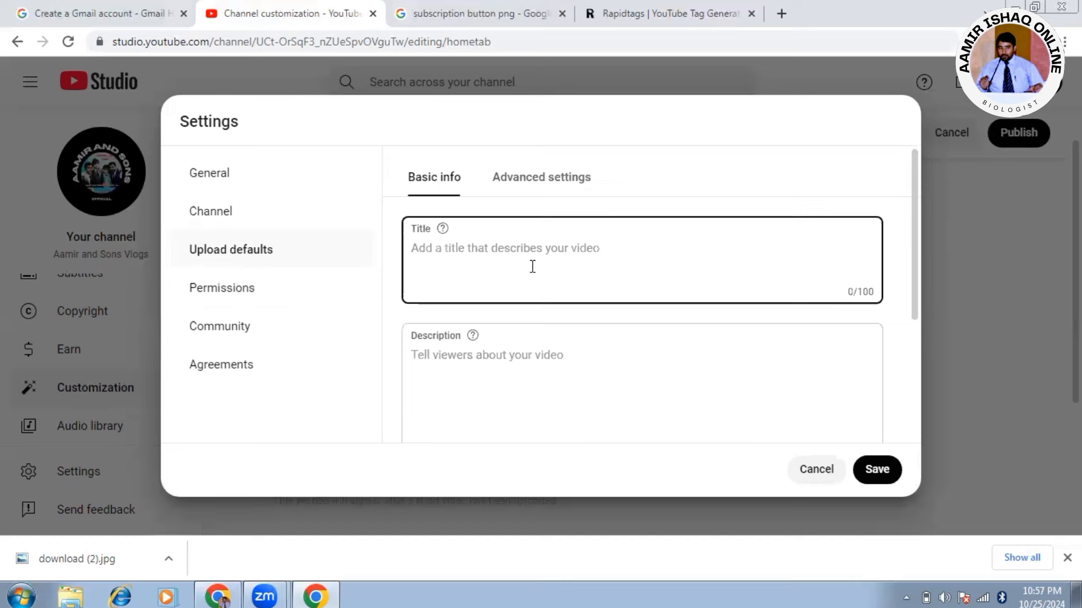
text(aam)
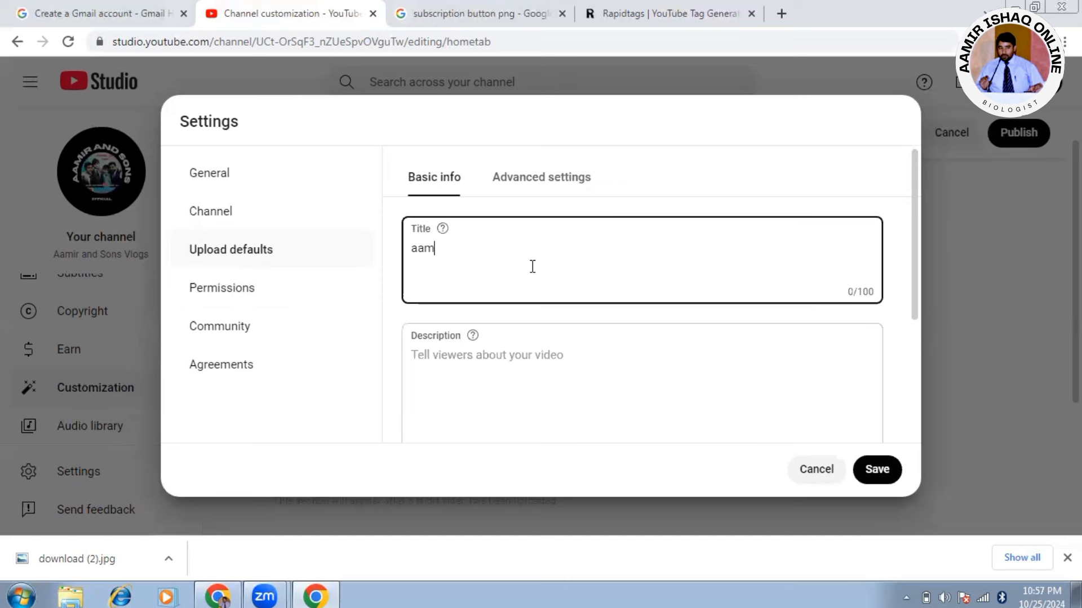
text(ir and sons vlogs)
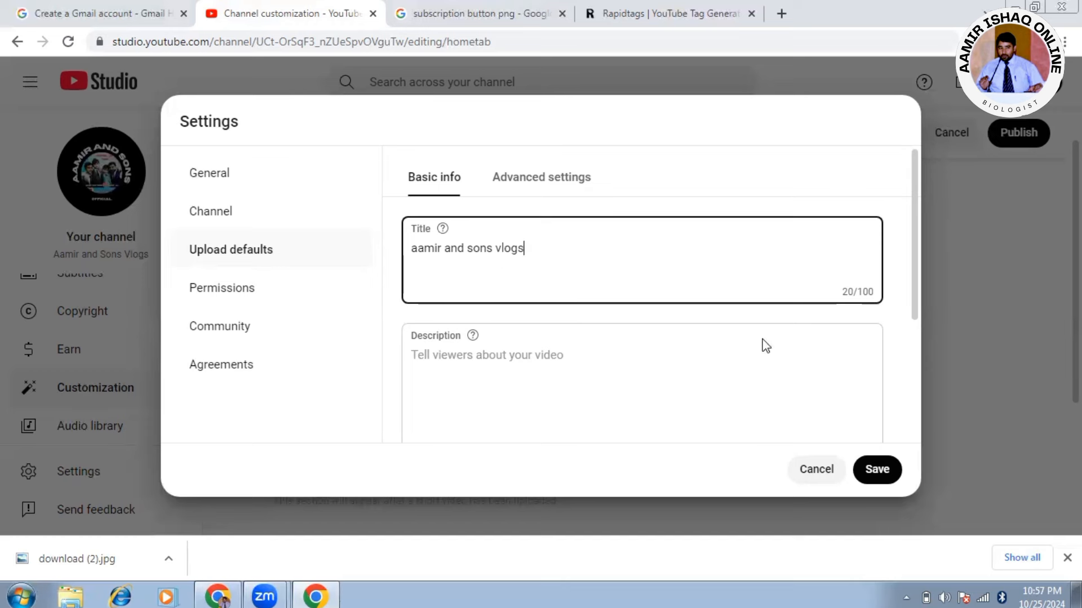
mouse_move(913, 239)
mouse_down()
mouse_move(910, 296)
mouse_move(918, 238)
mouse_up()
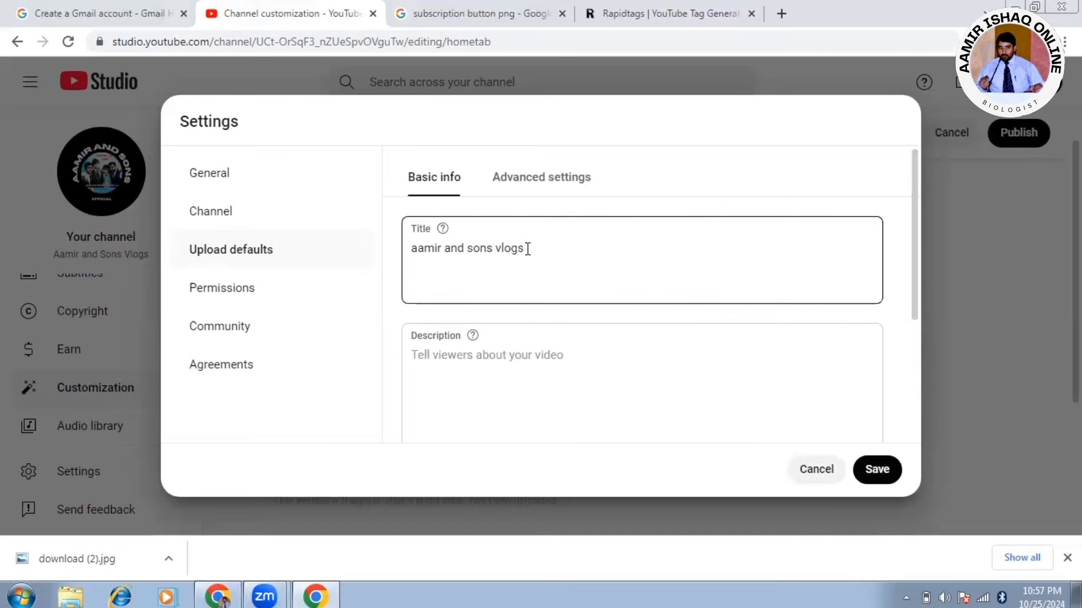
- Copy the default title text into the default video description
drag(514, 249, 352, 262)
key(ctrl+c)
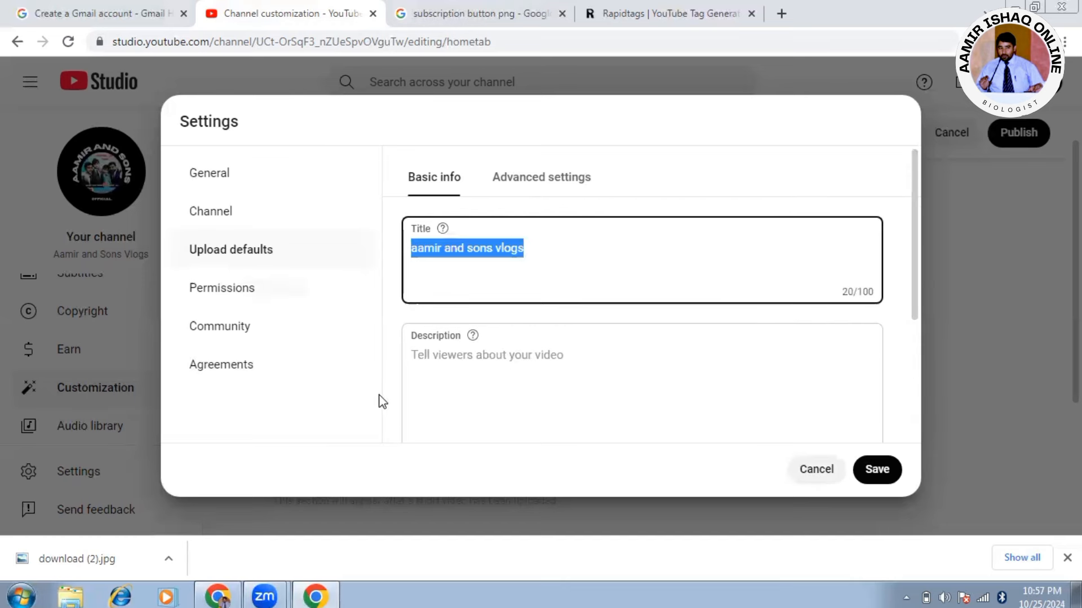
click(448, 360)
key(ctrl+v)
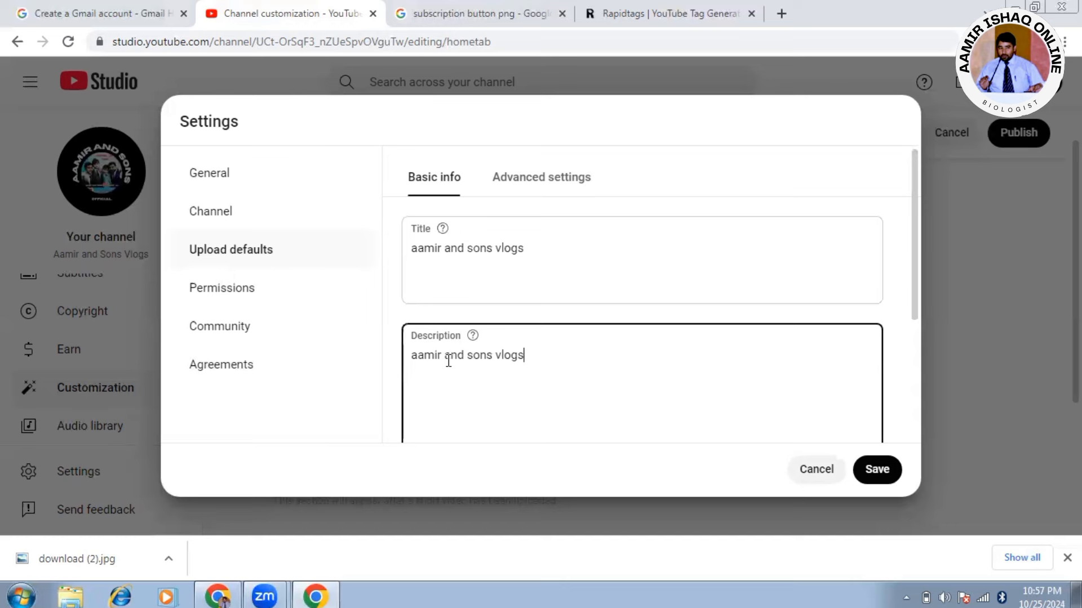
- Review the channel's country of residence and keywords in the basic info, and save the settings
click(205, 211)
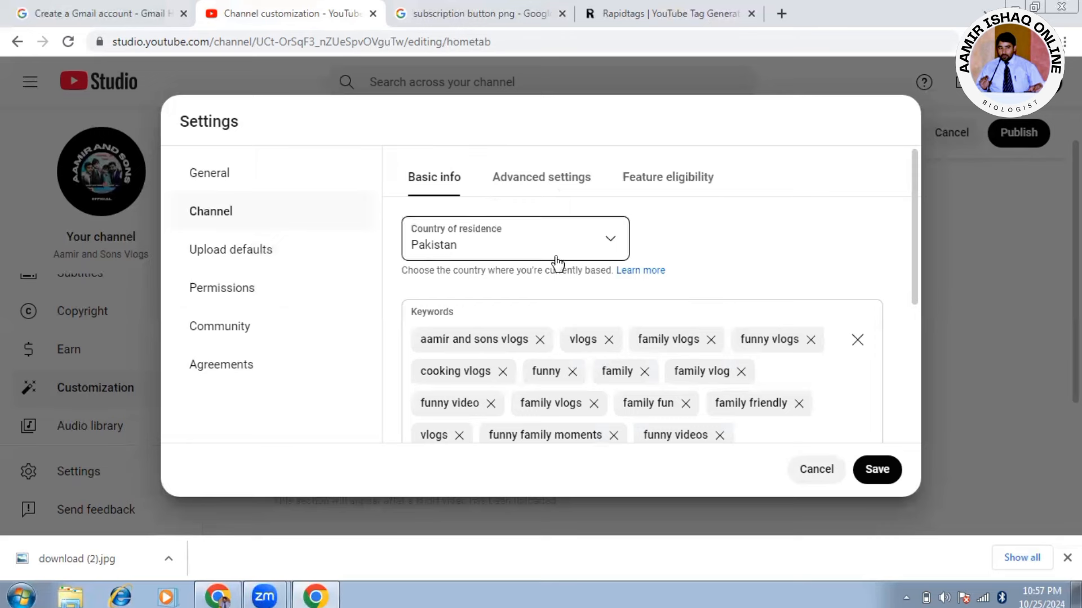
drag(914, 188, 911, 237)
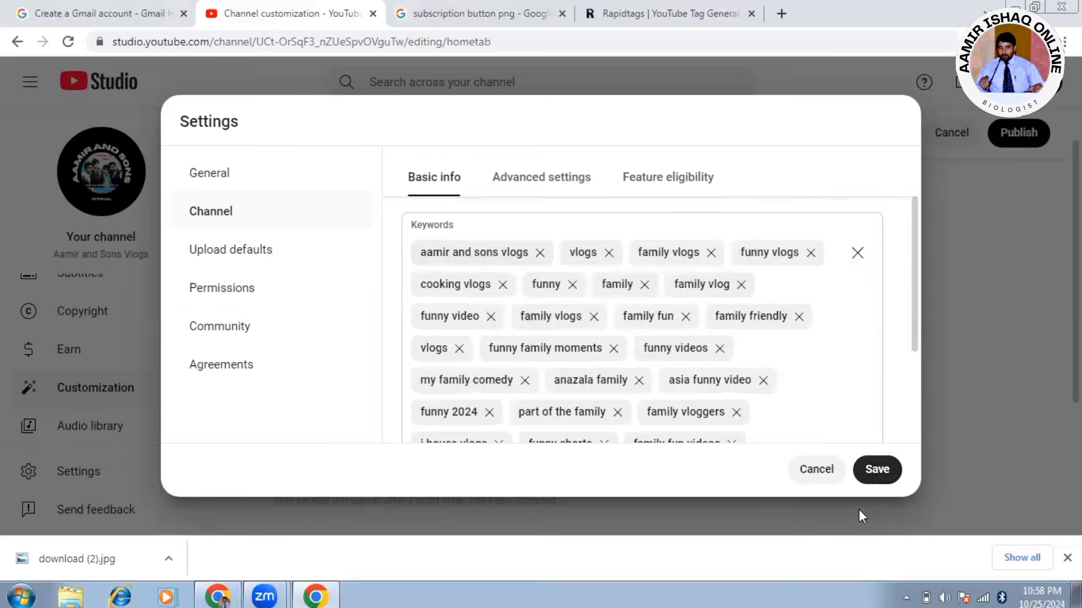
click(884, 470)
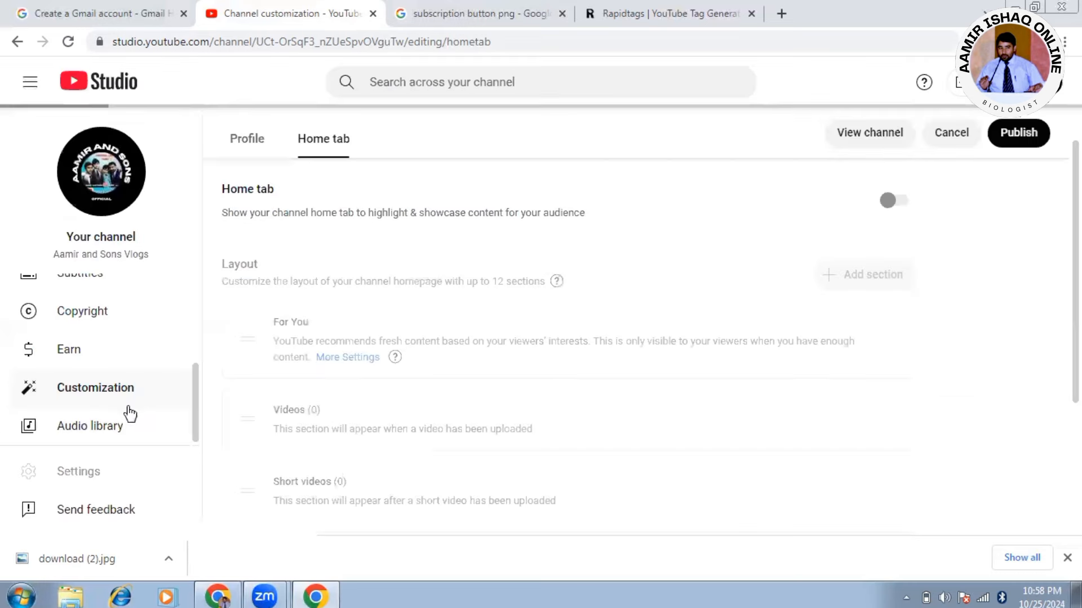
- Copy the entire channel description, including its list of keyword lines, from the channel's profile customization
click(106, 388)
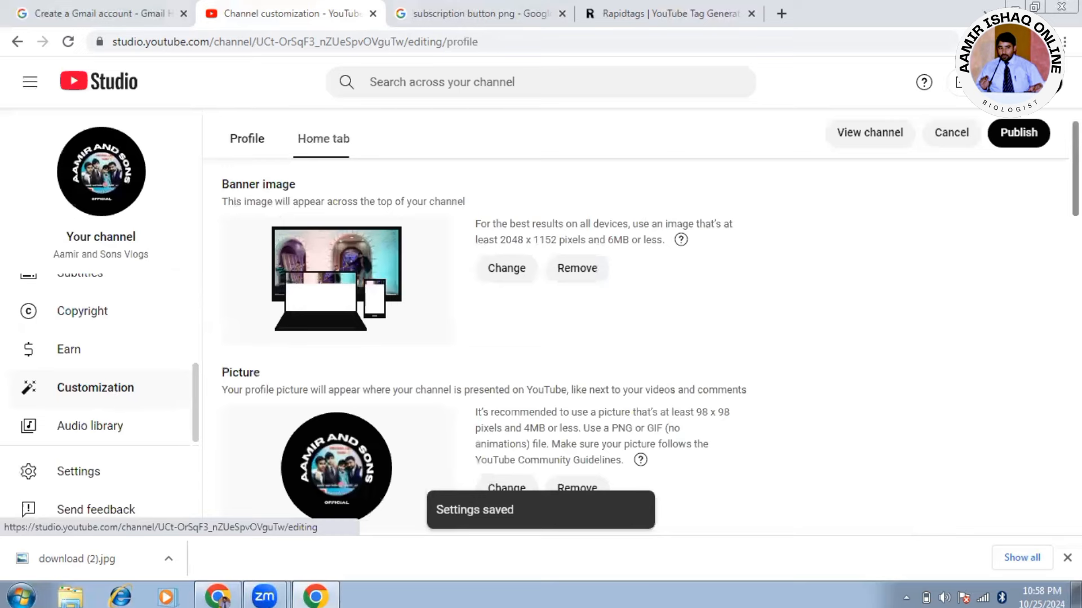
scroll(569, 346, down, 10)
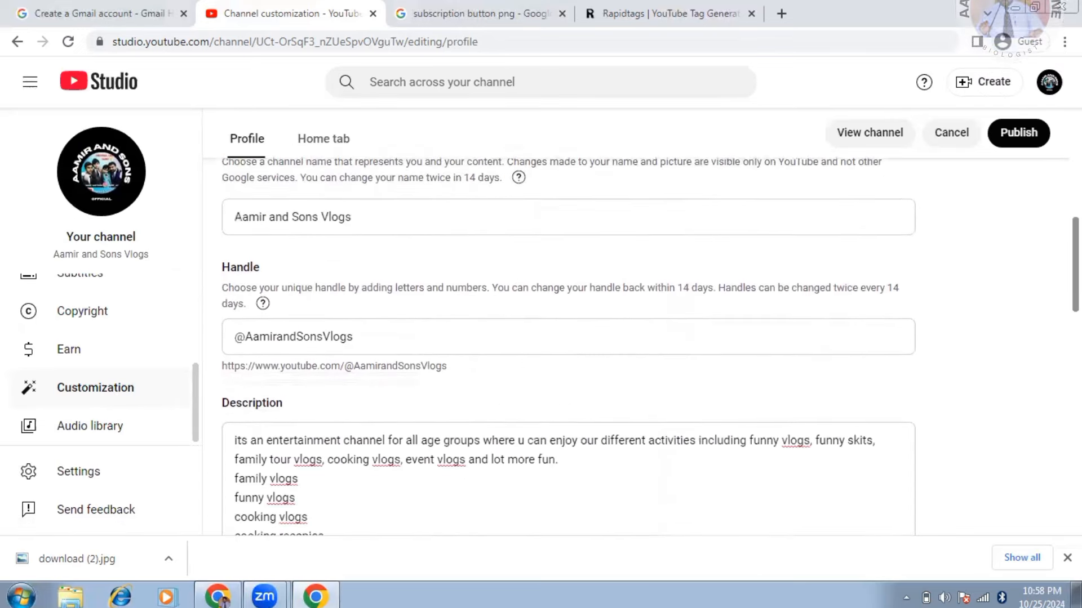
scroll(586, 391, down, 3)
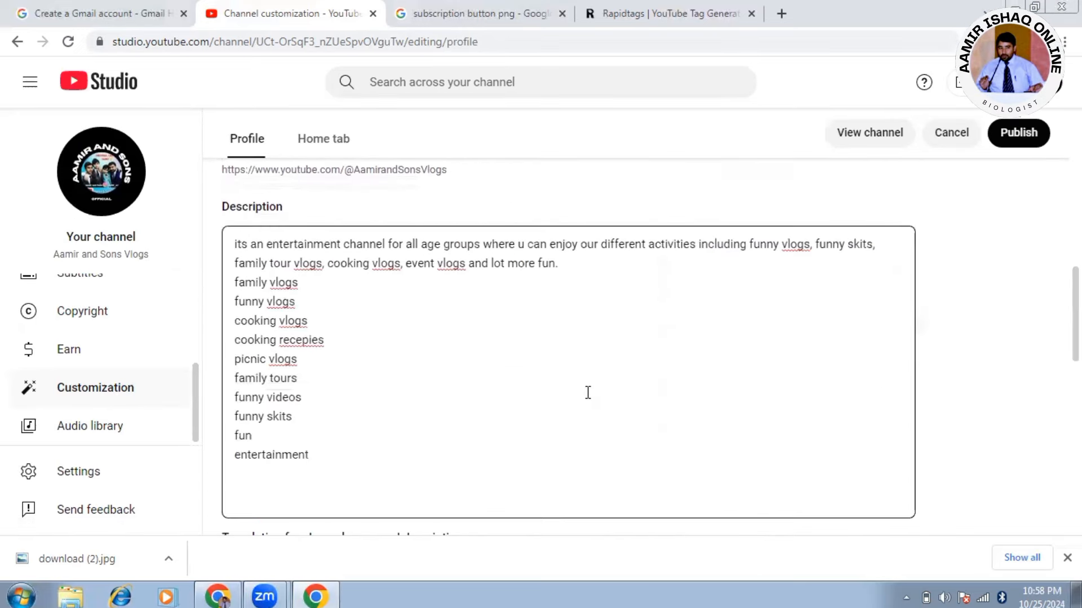
drag(323, 457, 180, 321)
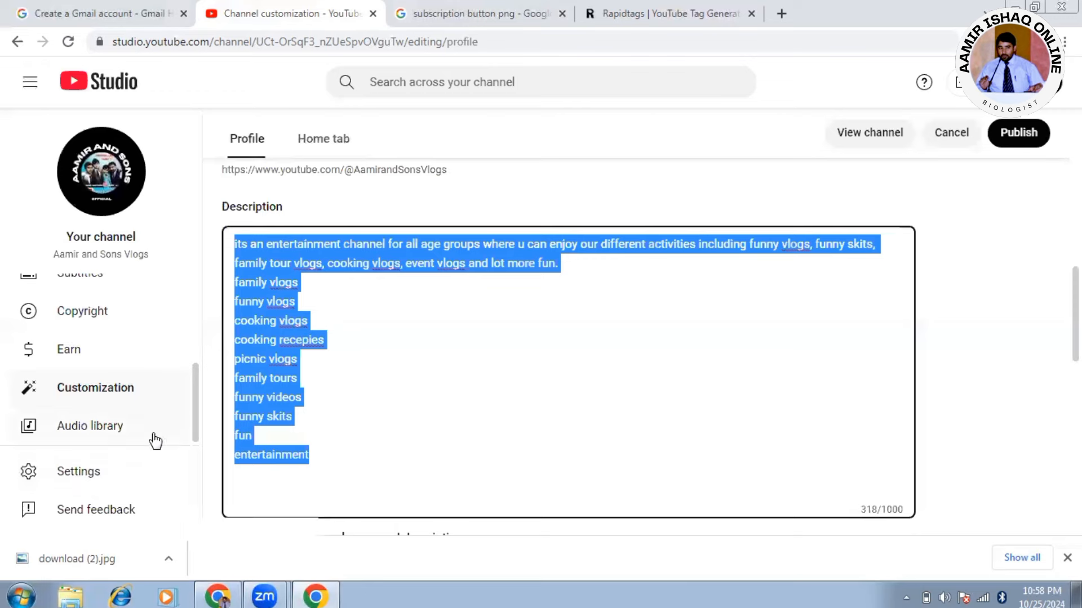
- In the upload defaults, replace the default video description with the copied channel description
click(77, 470)
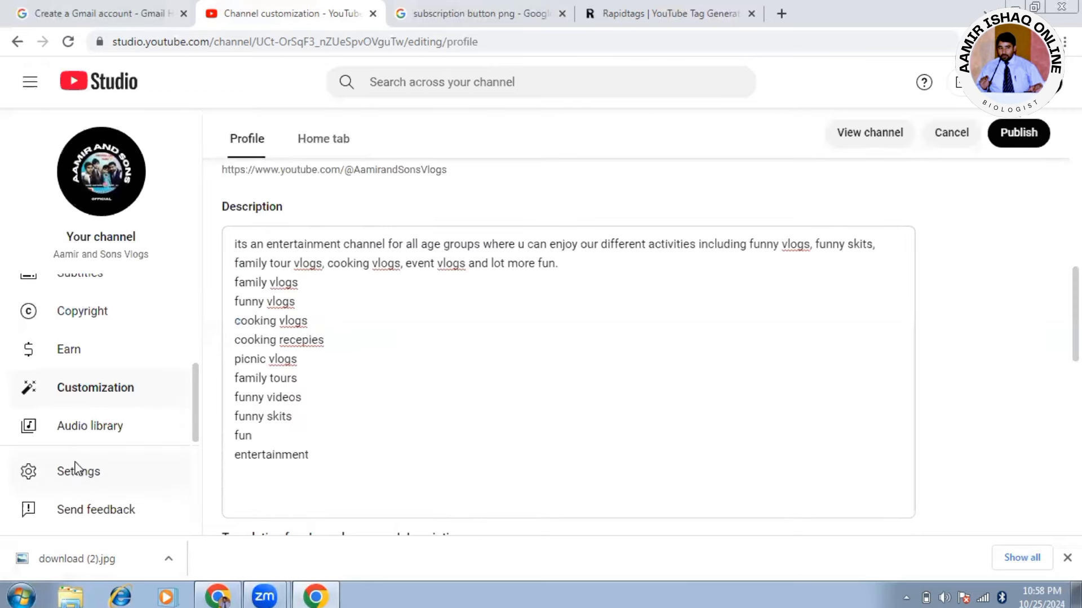
click(246, 221)
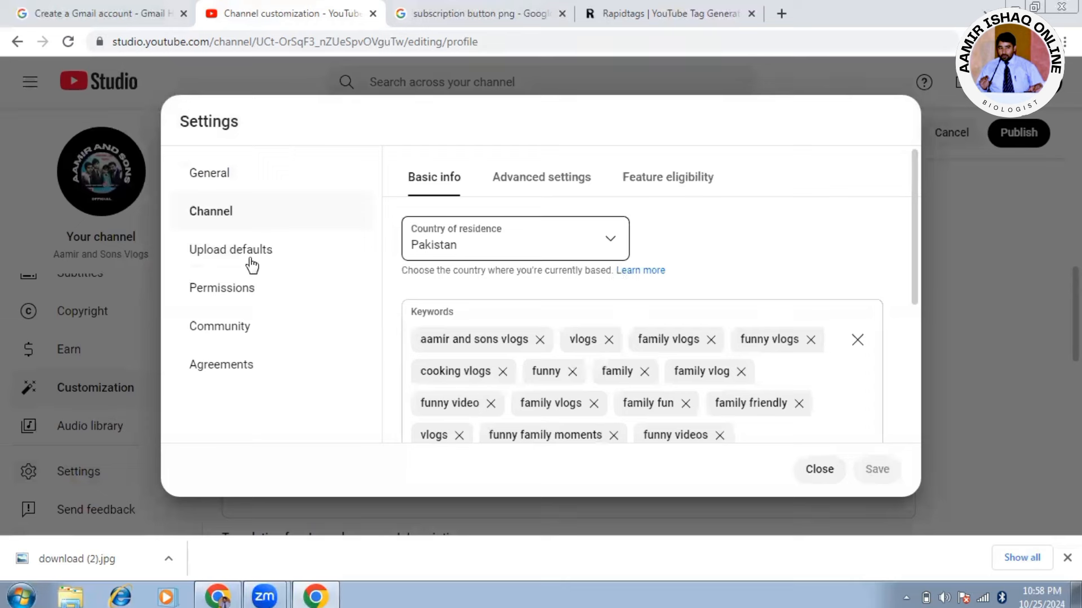
click(219, 249)
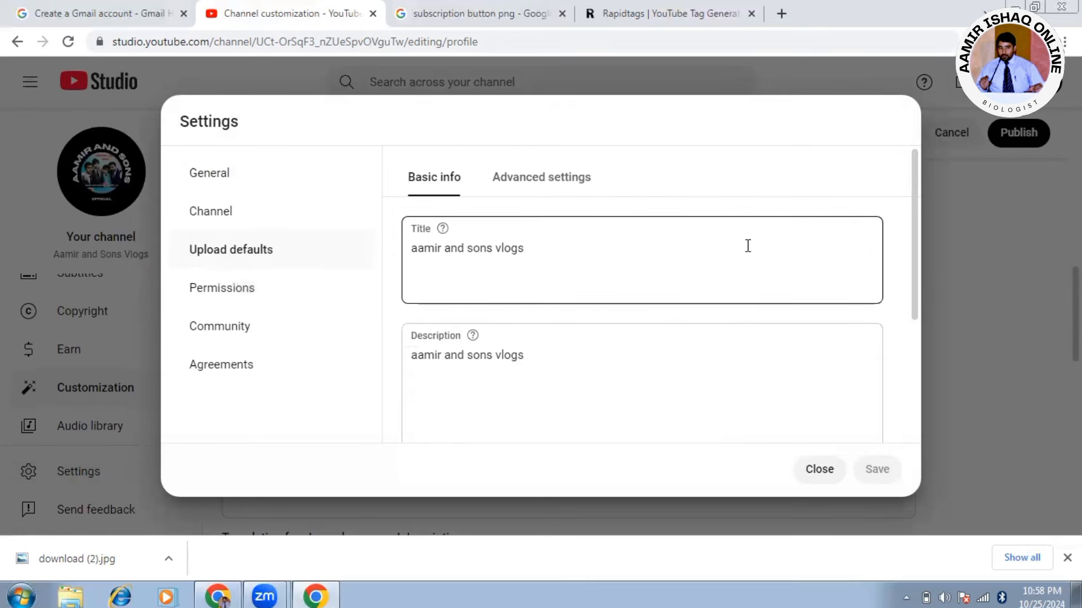
click(533, 353)
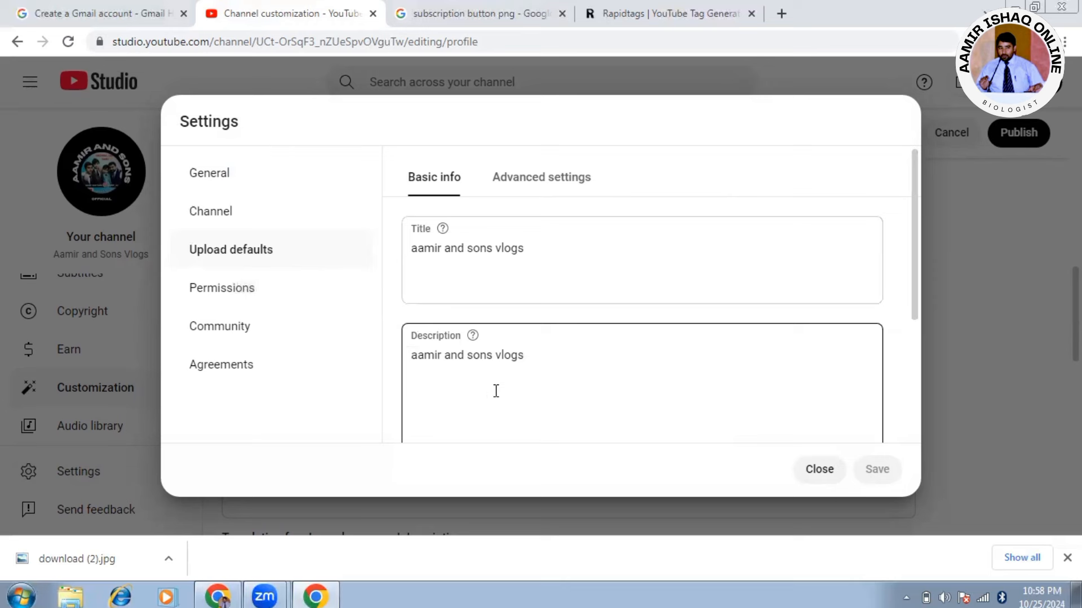
click(495, 390)
click(540, 357)
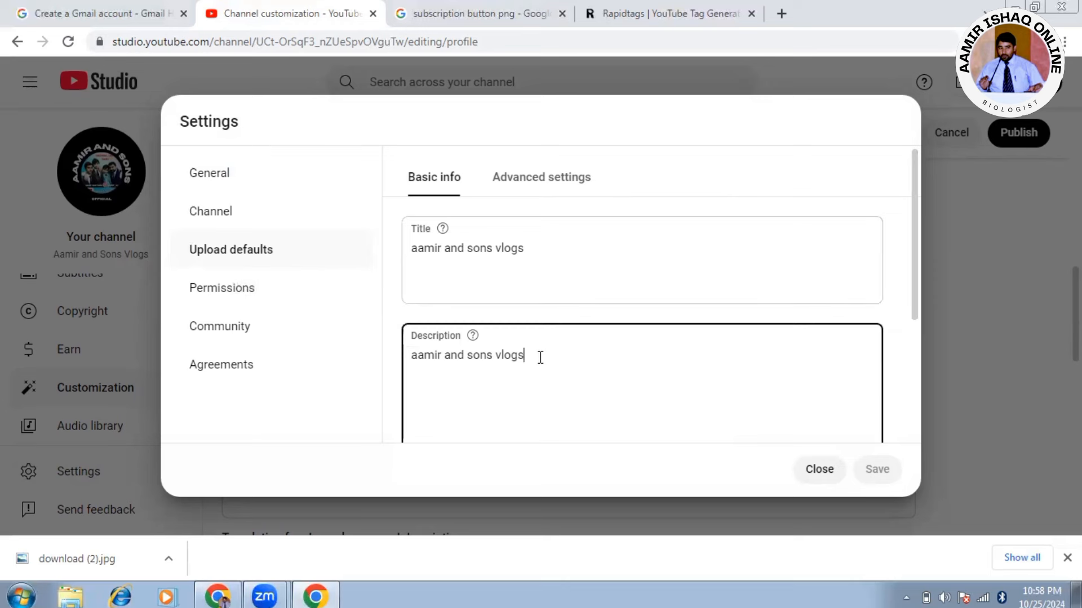
key(ctrl+a)
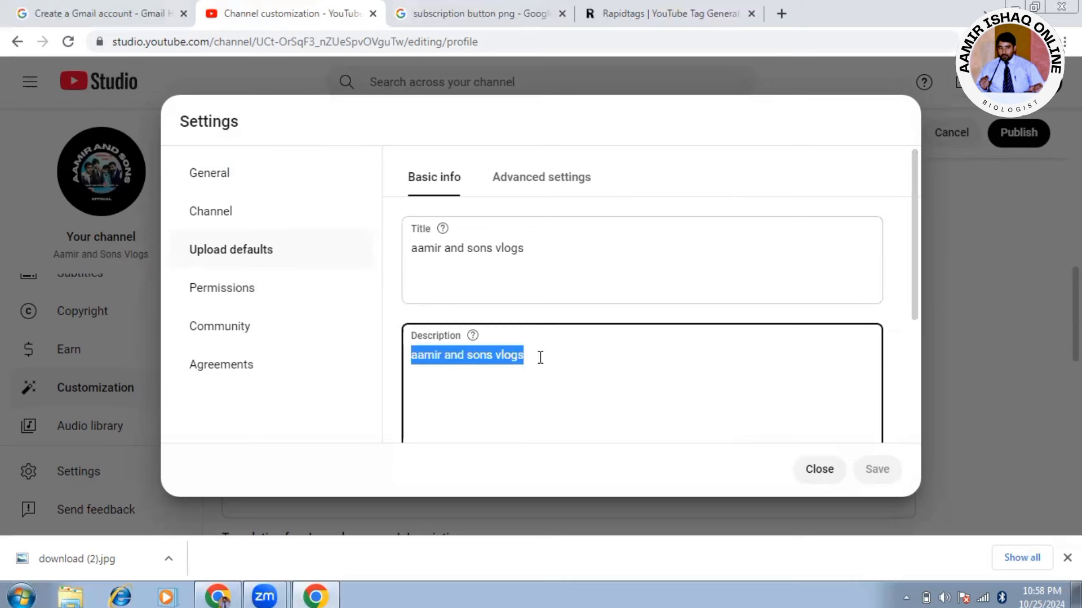
key(ctrl+v)
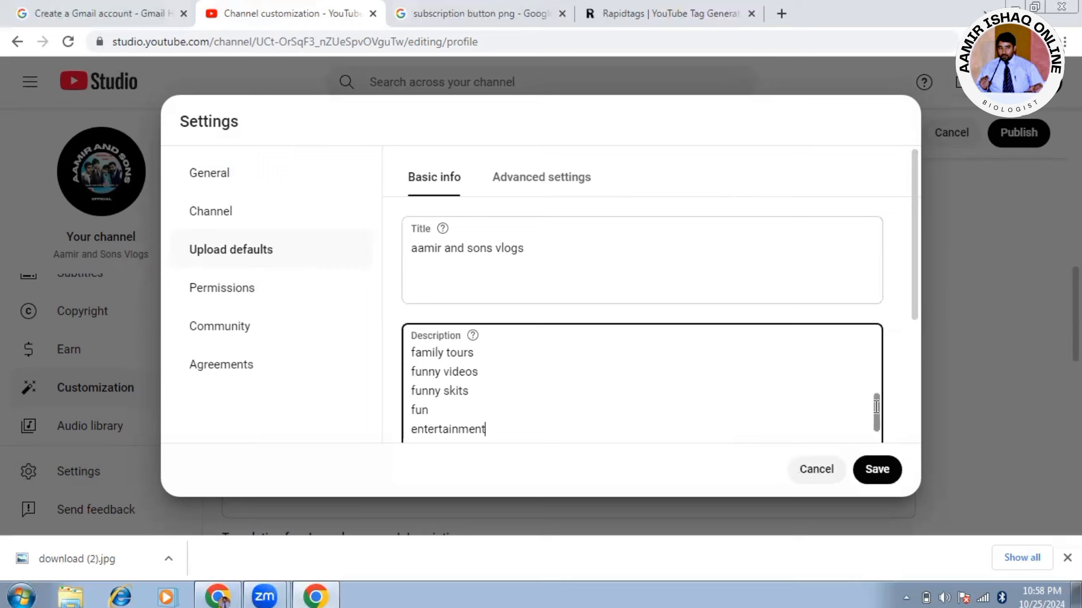
- Delete the keyword lines from "family vlogs" to "entertainment" in the default description, keeping only the introductory paragraph
drag(875, 407, 877, 333)
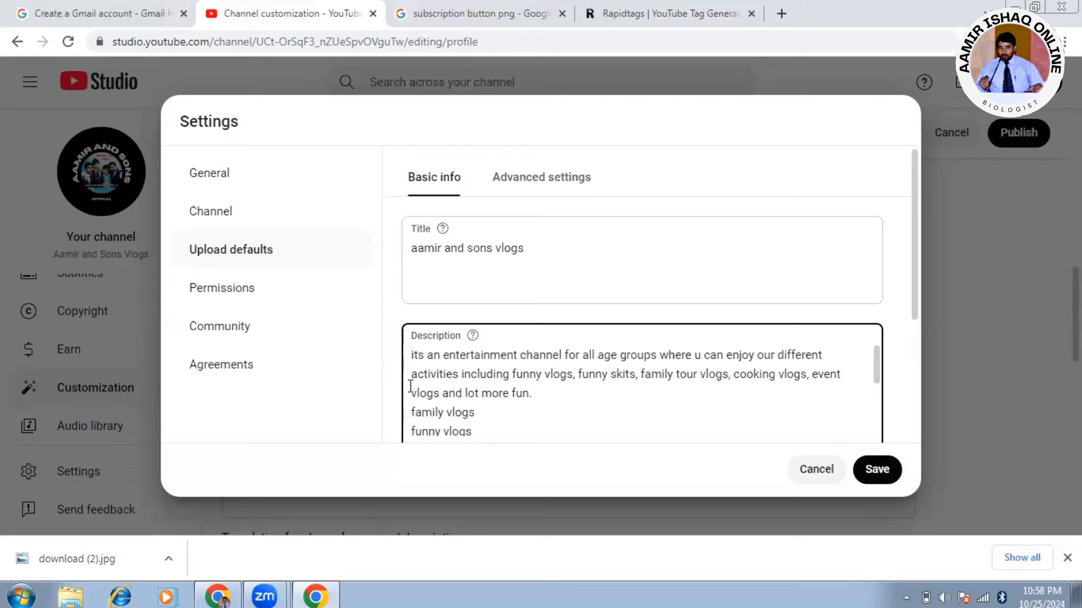
drag(410, 406, 559, 222)
key(BackSpace)
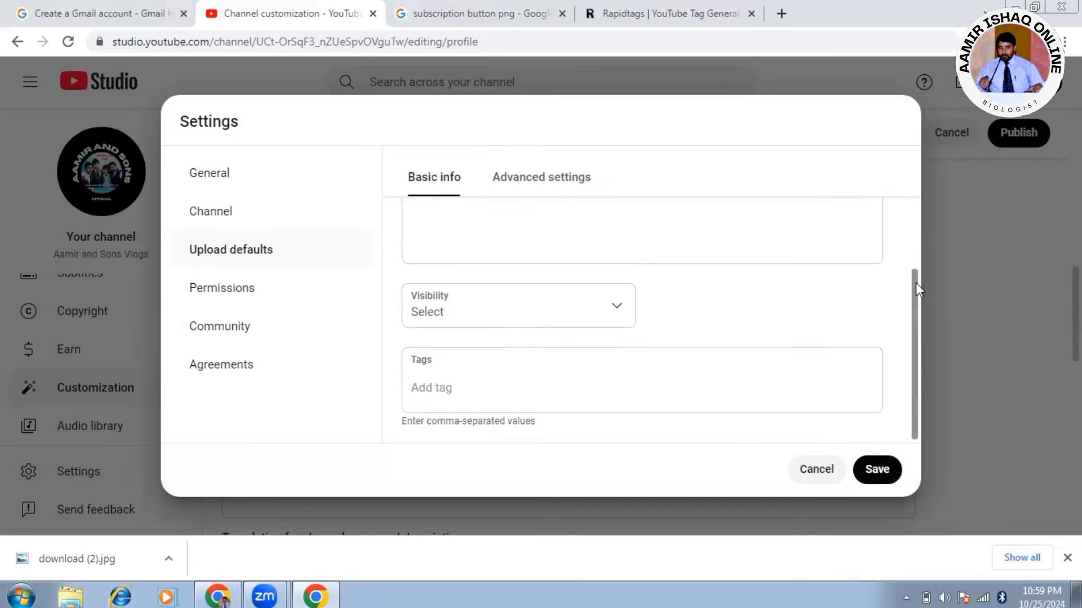
- Below the introductory paragraph, after a blank line, add the channel's name as a one-word lowercase hashtag, followed by #familyvlogs
scroll(915, 279, up, 2)
click(455, 330)
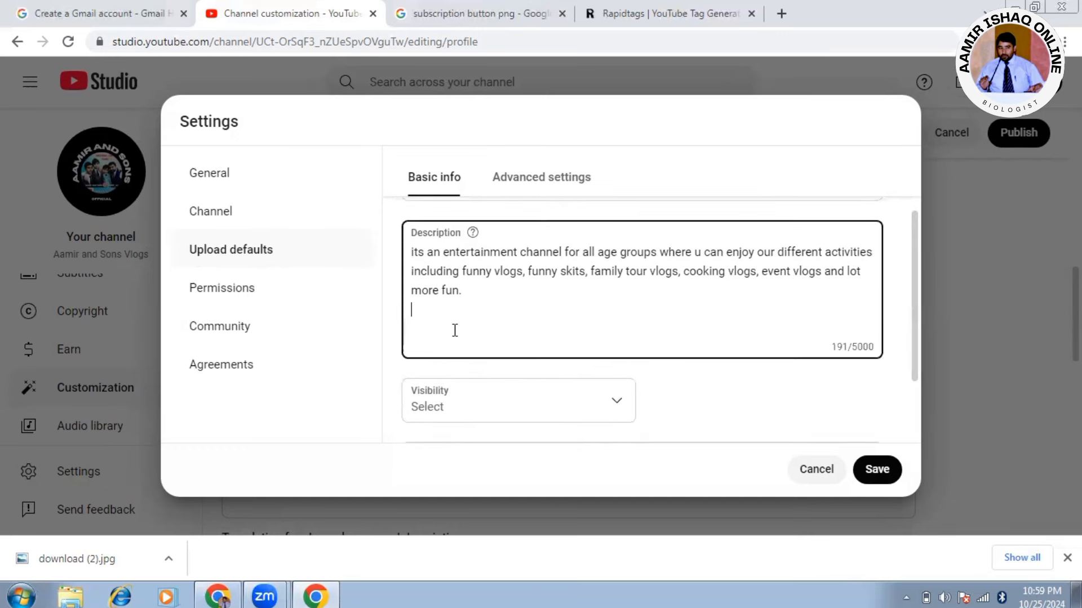
key(Return)
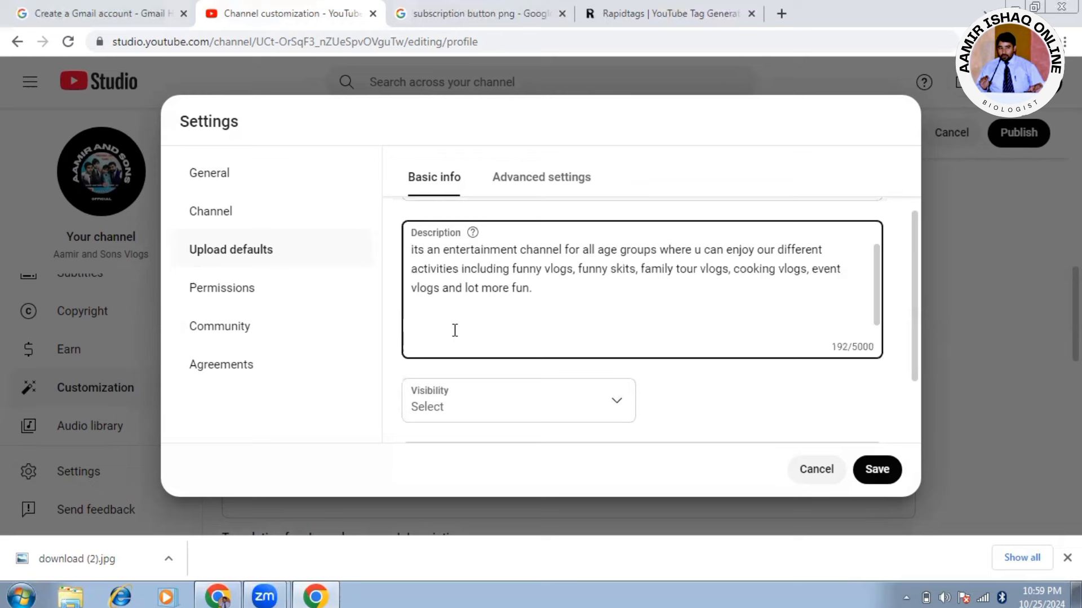
text(#aamirandsonsvlogs)
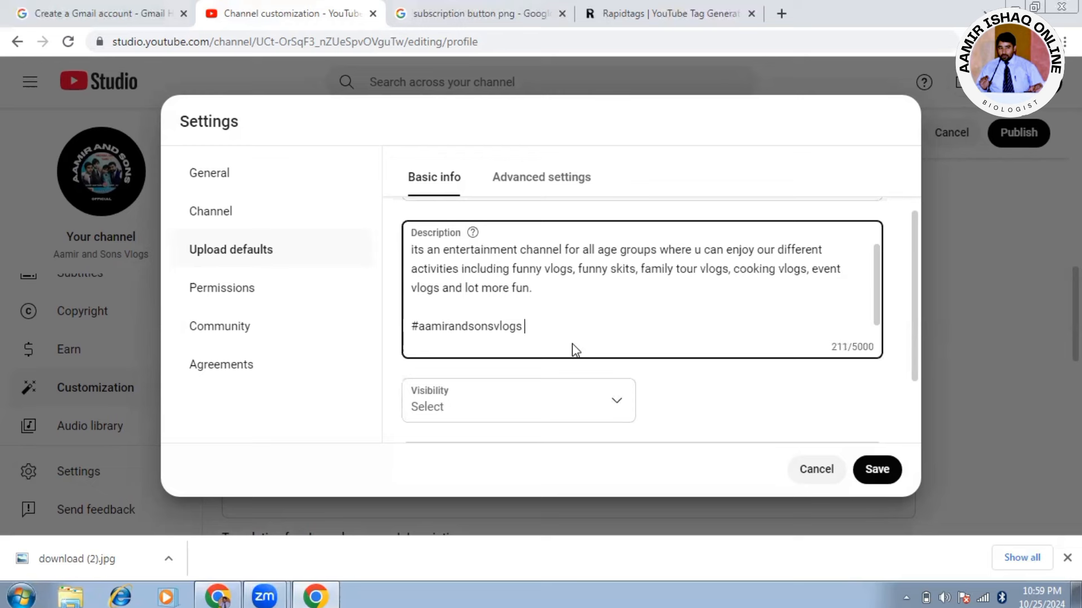
text( #)
text(funny vl)
text(ogs)
key(BackSpace)
key(BackSpace)
key(BackSpace)
key(BackSpace)
key(BackSpace)
key(BackSpace)
key(BackSpace)
key(BackSpace)
key(BackSpace)
text(amilyvlogs)
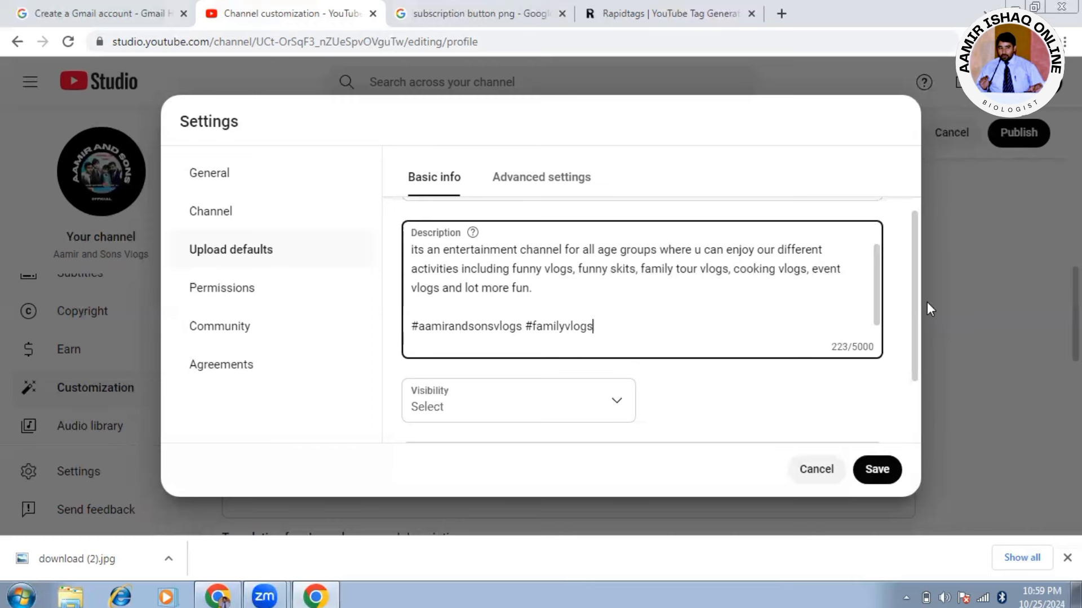
- Set the default visibility for uploaded videos to Unlisted
drag(919, 298, 915, 375)
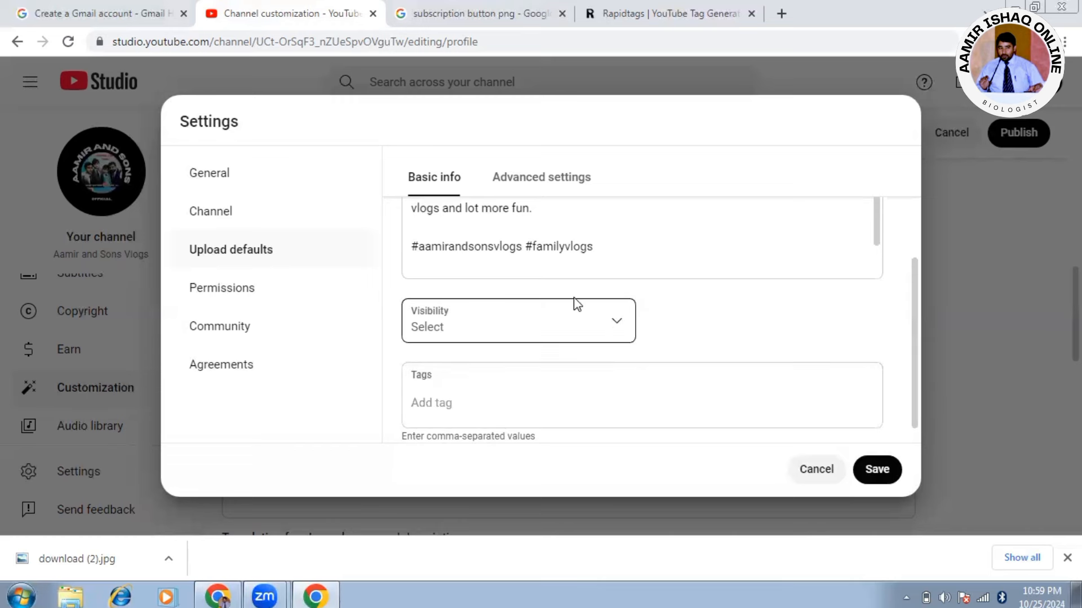
click(612, 324)
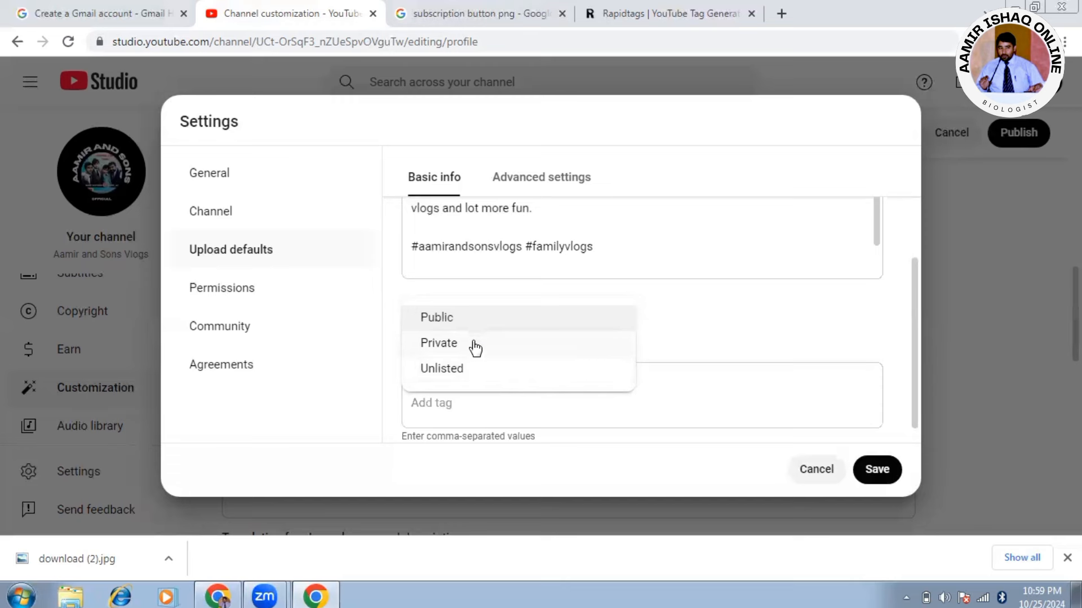
click(459, 370)
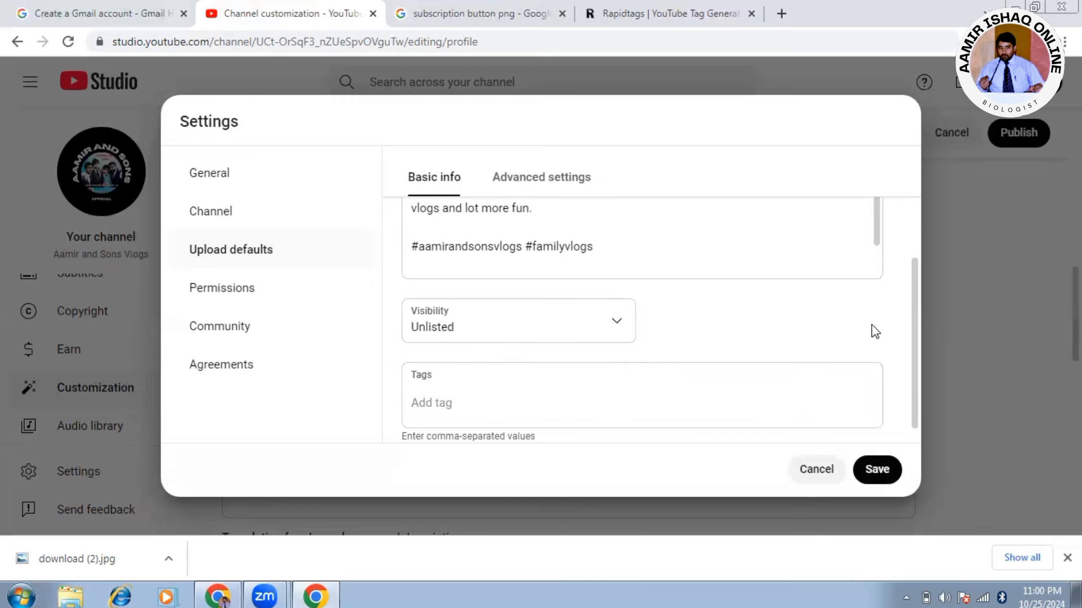